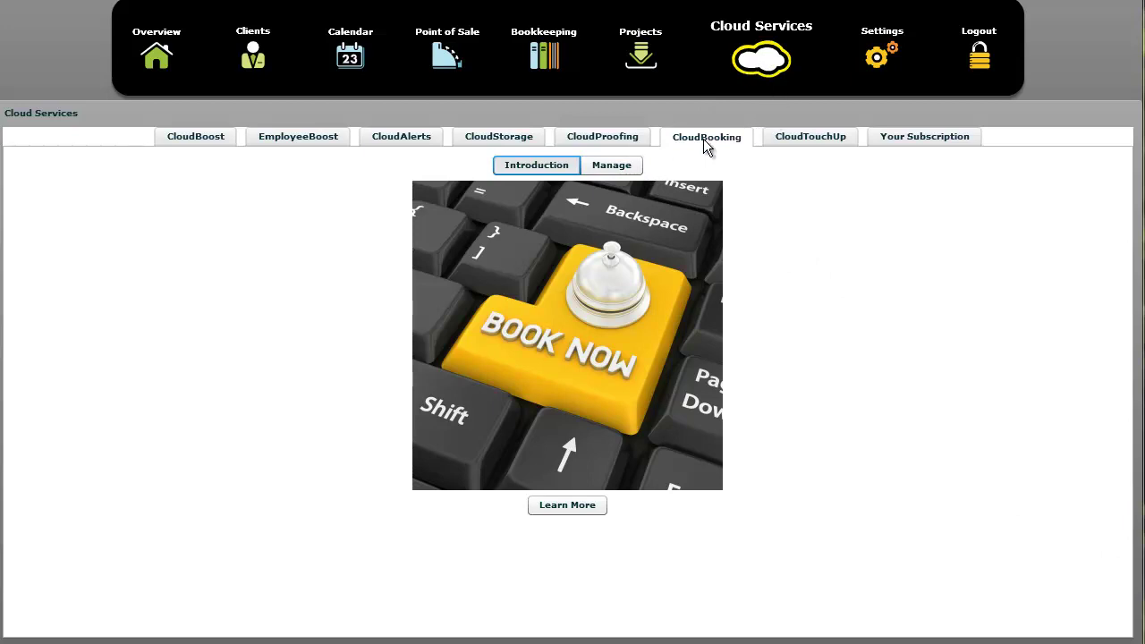
Open the CloudBooking management options, view and select the HTML code for embedding CloudBooking in a website, and close it.
left_click(608, 168)
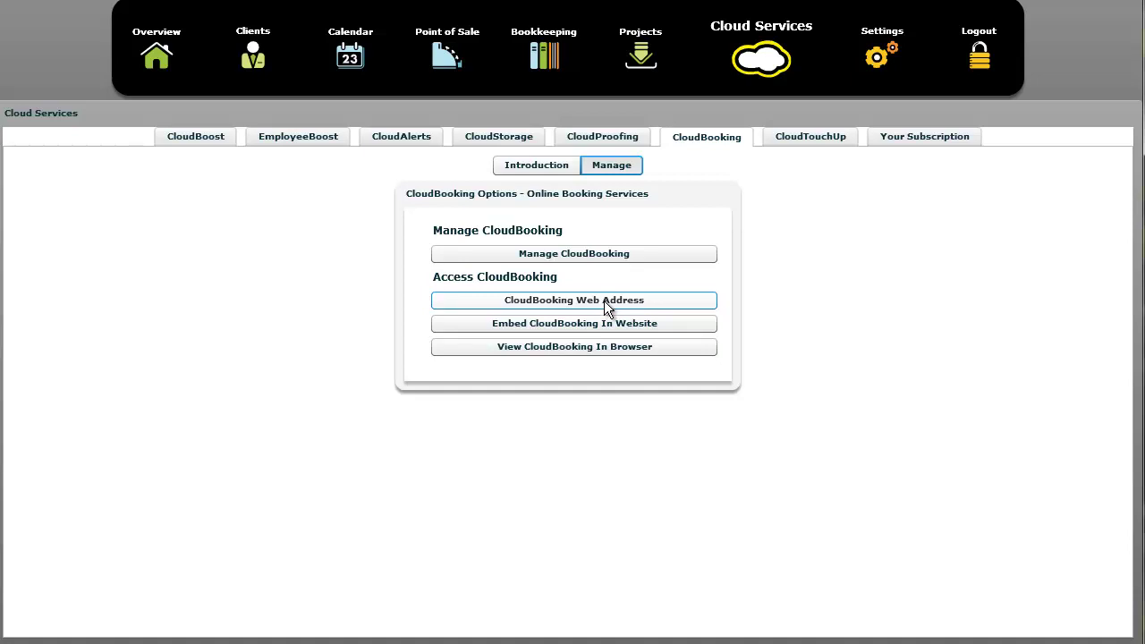
left_click(640, 327)
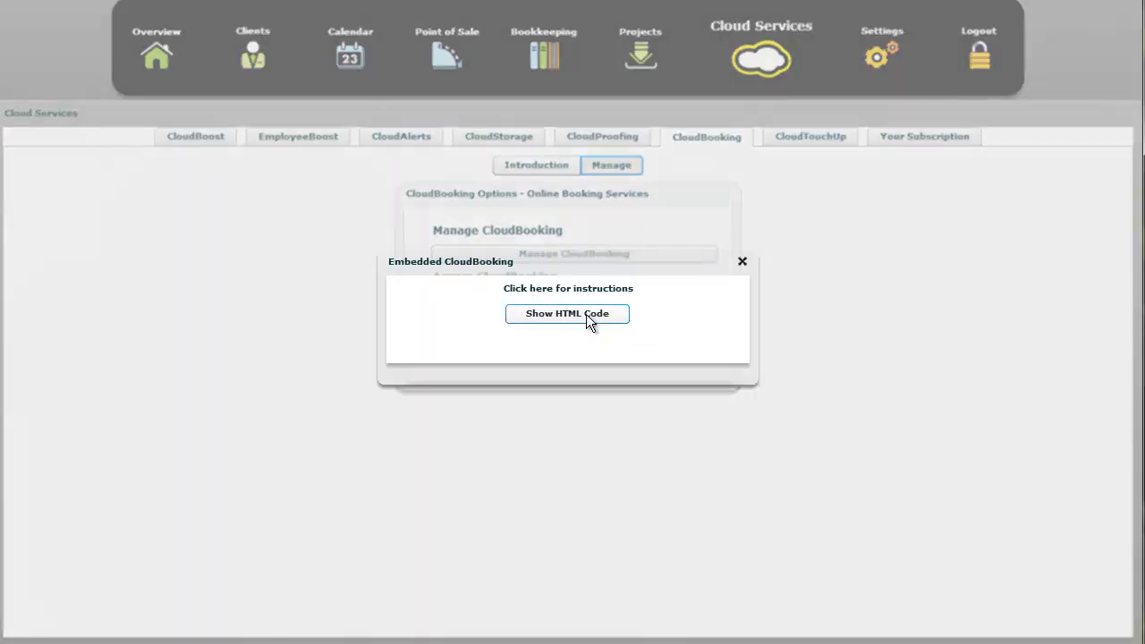
left_click(562, 315)
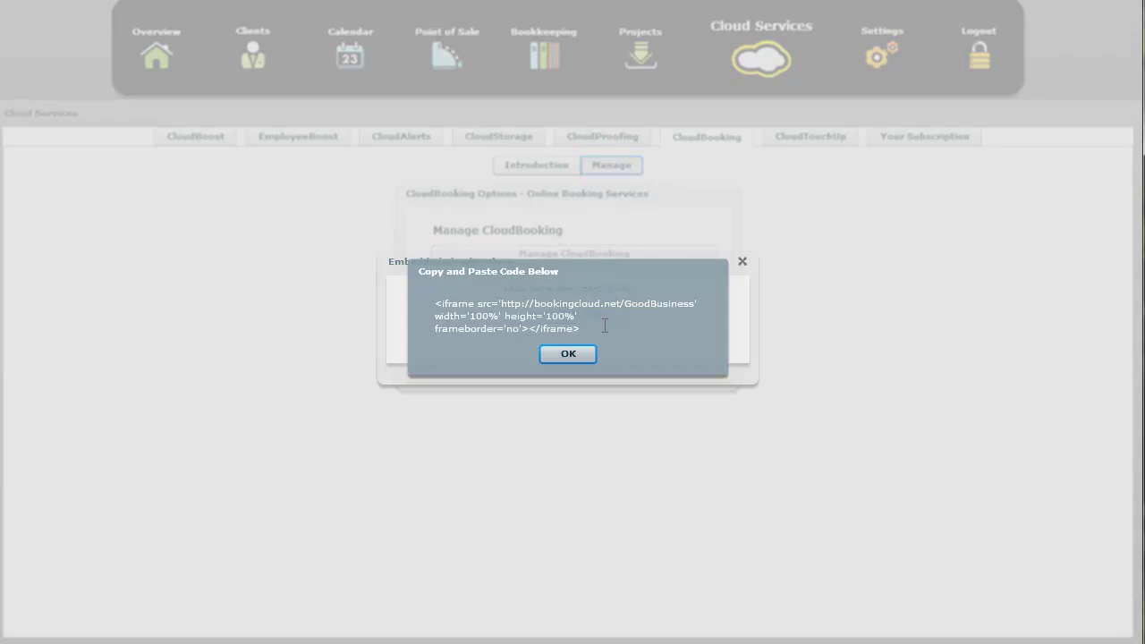
left_click_drag(605, 325, 434, 288)
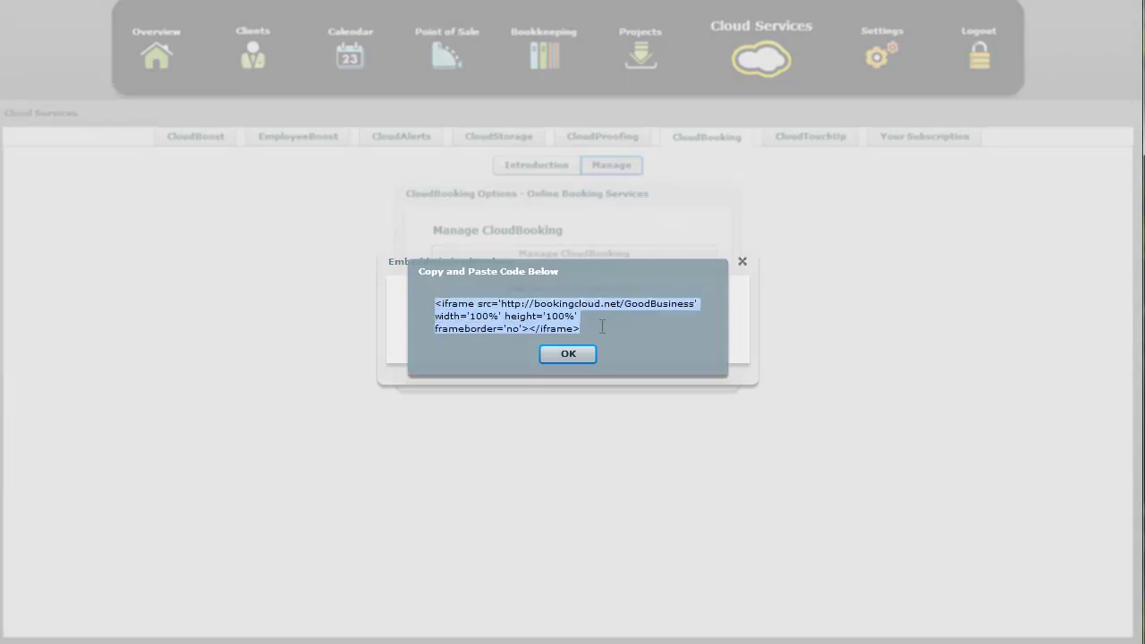
left_click_drag(598, 327, 396, 280)
left_click(588, 353)
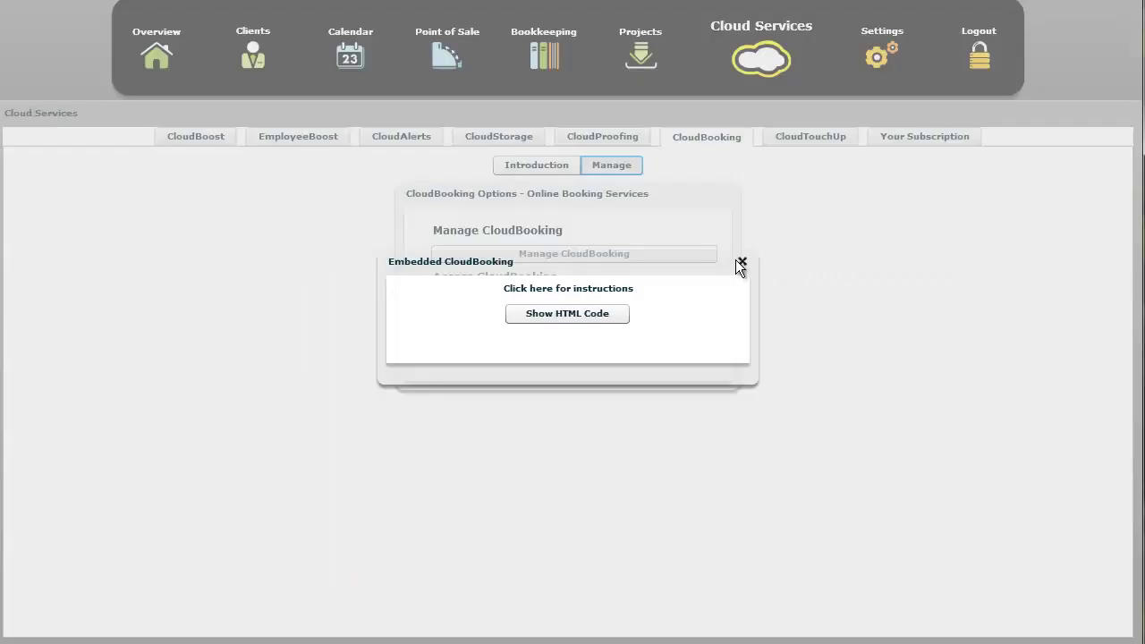
left_click(741, 263)
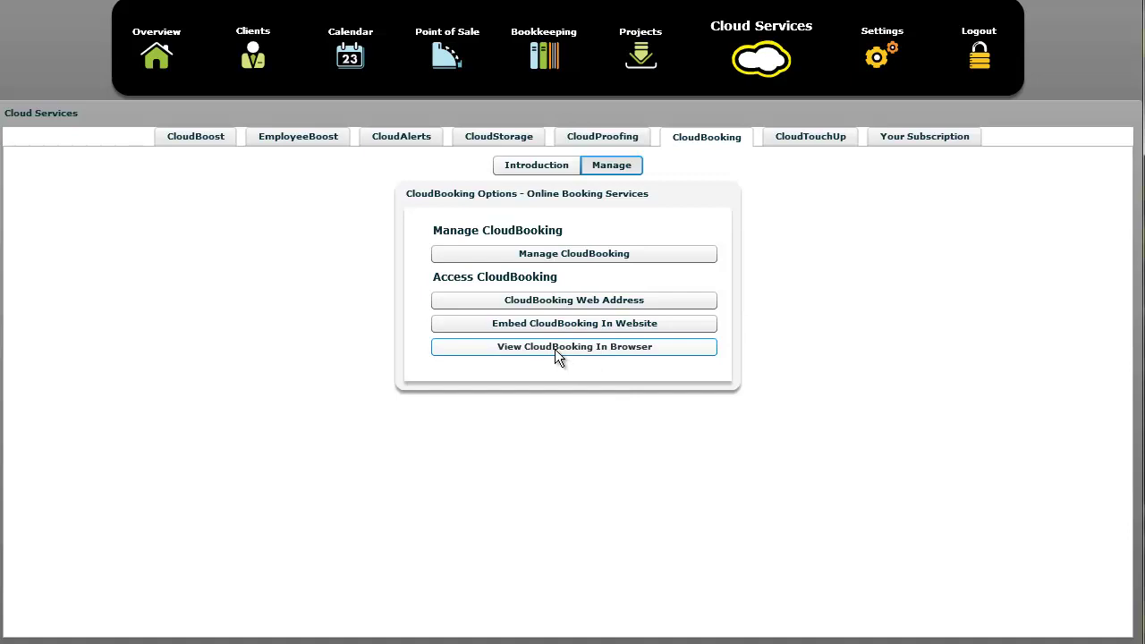
Open the CloudBooking Manager and allow only new customers to book, with both returning-customer login options disabled.
left_click(570, 257)
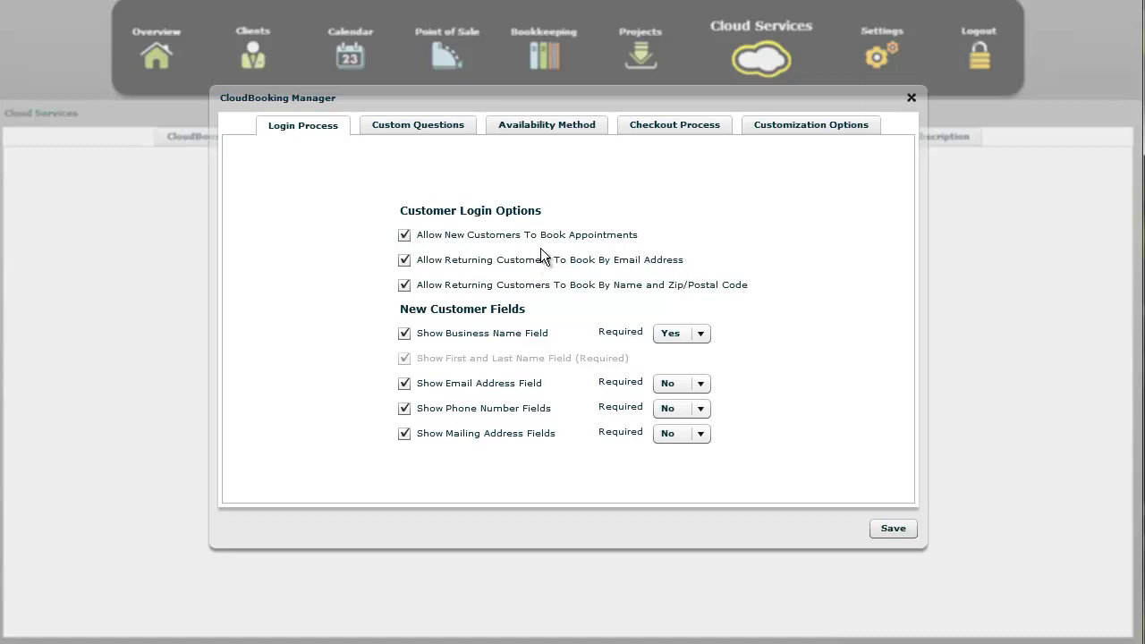
left_click(405, 235)
left_click(405, 259)
left_click(404, 284)
left_click(404, 235)
left_click(404, 259)
left_click(404, 285)
left_click(403, 260)
left_click(404, 259)
left_click(404, 259)
left_click(404, 285)
Hide the business name, email address, phone number and mailing address fields for new customers.
left_click(405, 334)
left_click(405, 383)
left_click(405, 408)
left_click(404, 433)
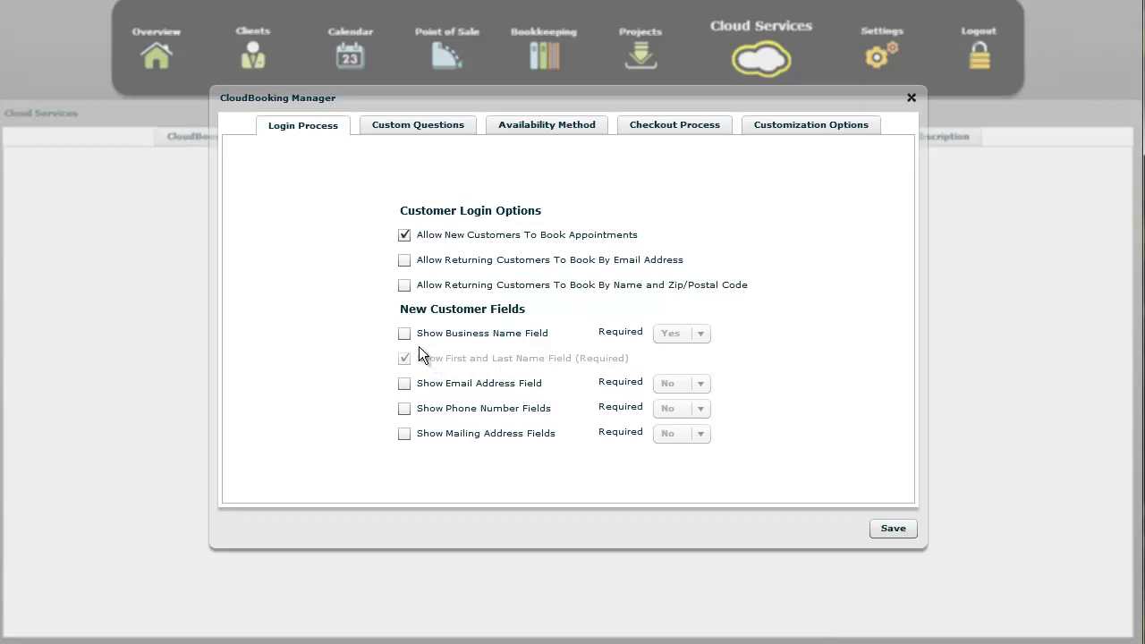
Show the business name, email, phone and mailing address fields again, and check the business name's Required options.
left_click(406, 335)
left_click(404, 383)
left_click(405, 408)
left_click(404, 433)
left_click(673, 333)
left_click(696, 332)
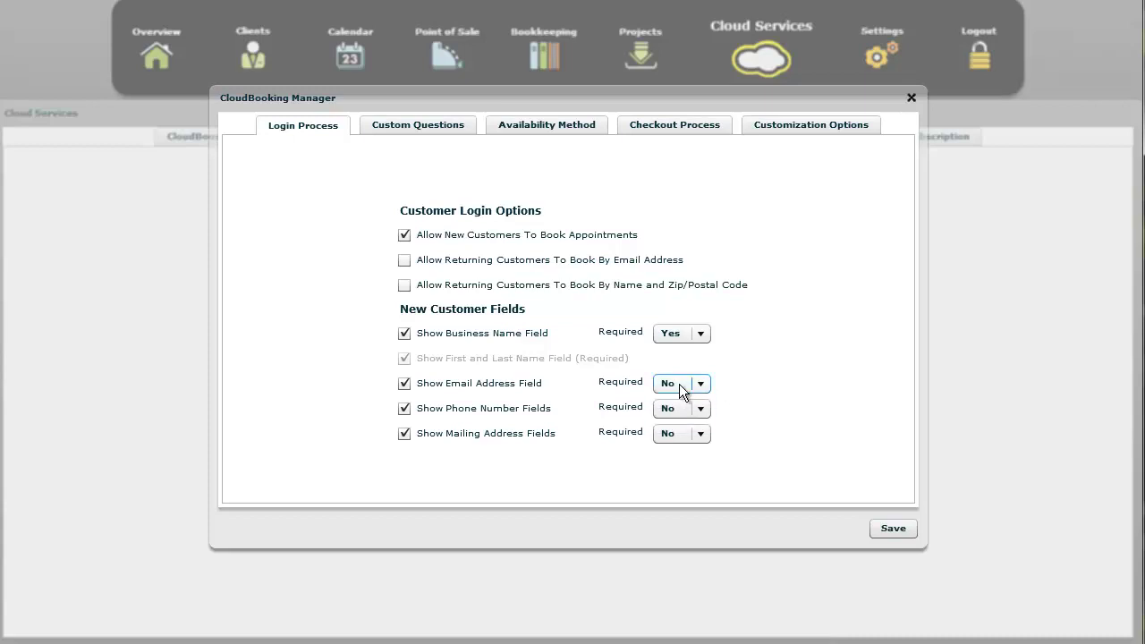
Allow returning customers to book by email address and by name and zip/postal code, and review the login settings.
left_click(404, 260)
left_click(404, 284)
left_click(427, 132)
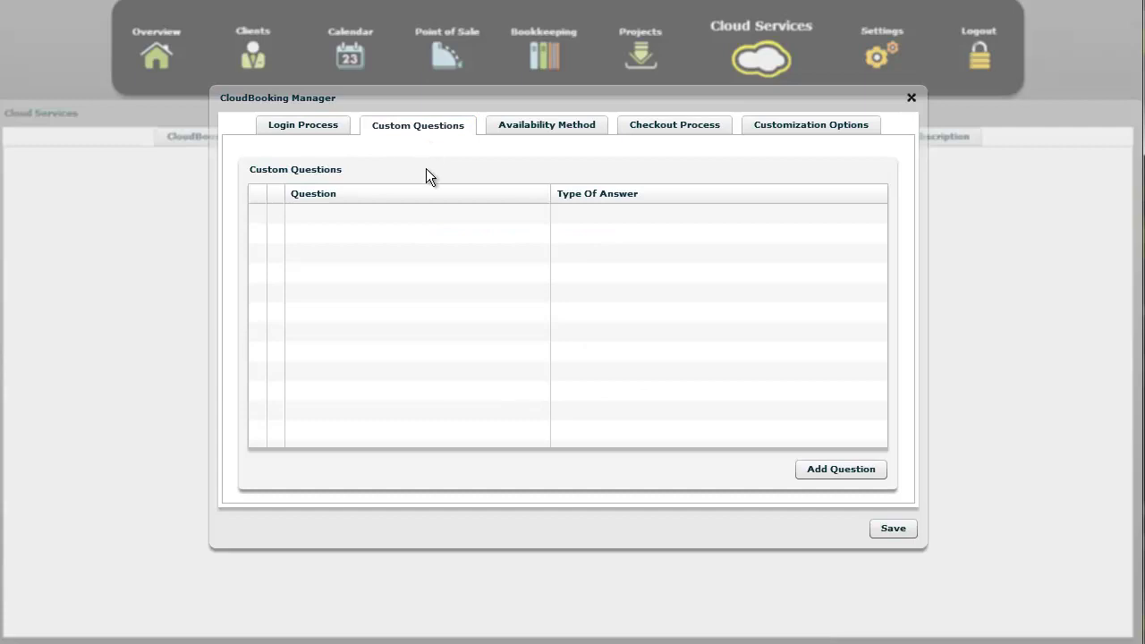
left_click(302, 130)
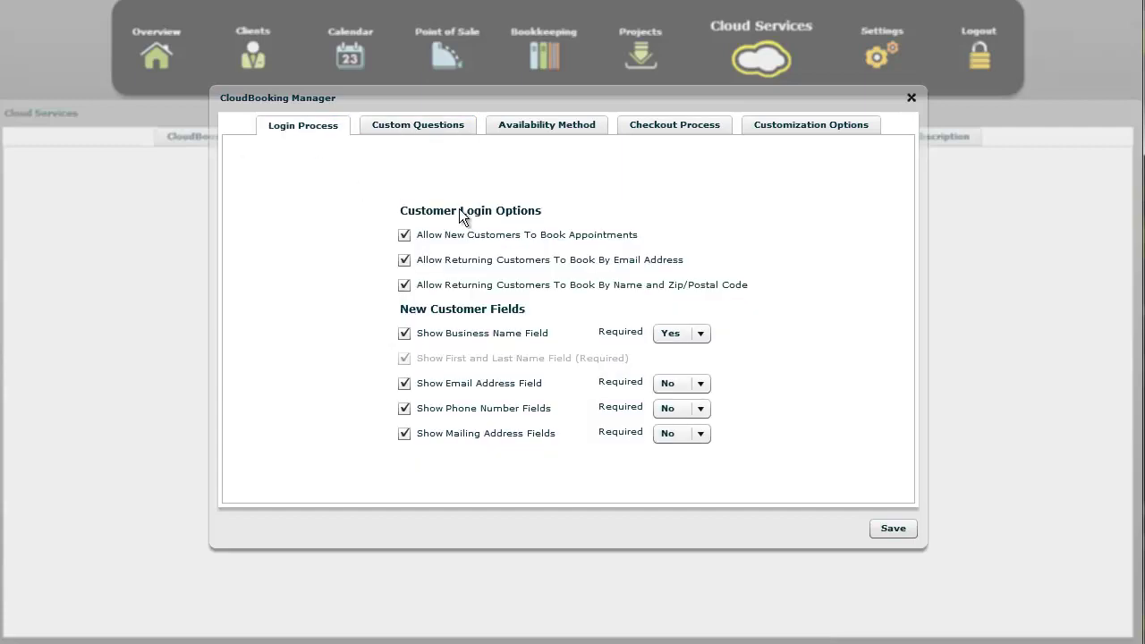
Start a new custom question with the text "Do you agree to our terms of use?".
left_click(411, 130)
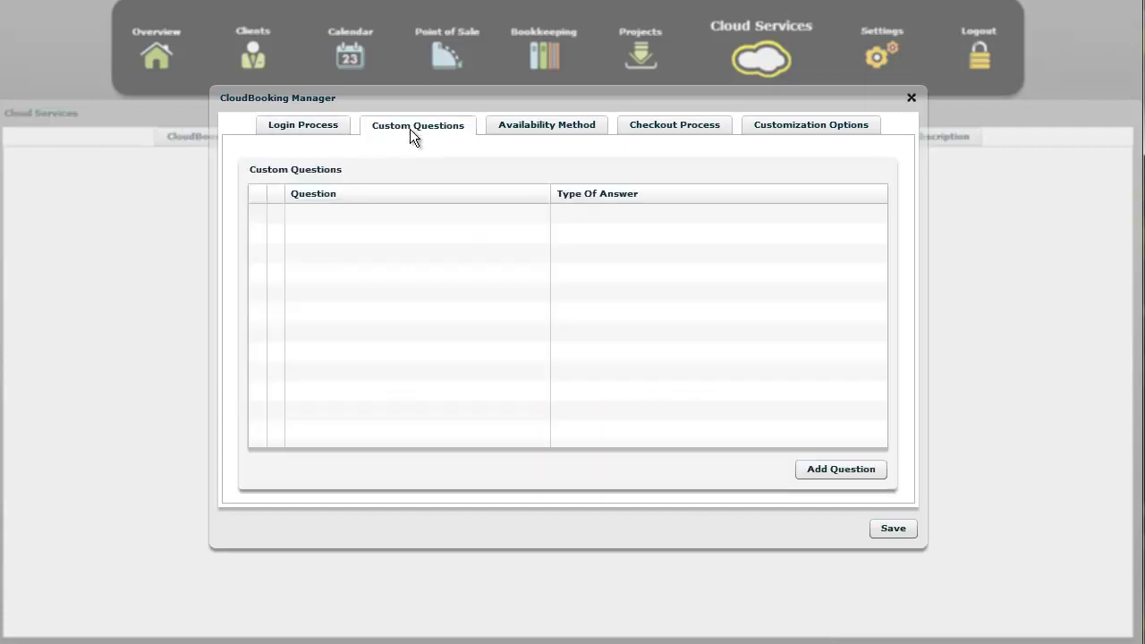
left_click(841, 469)
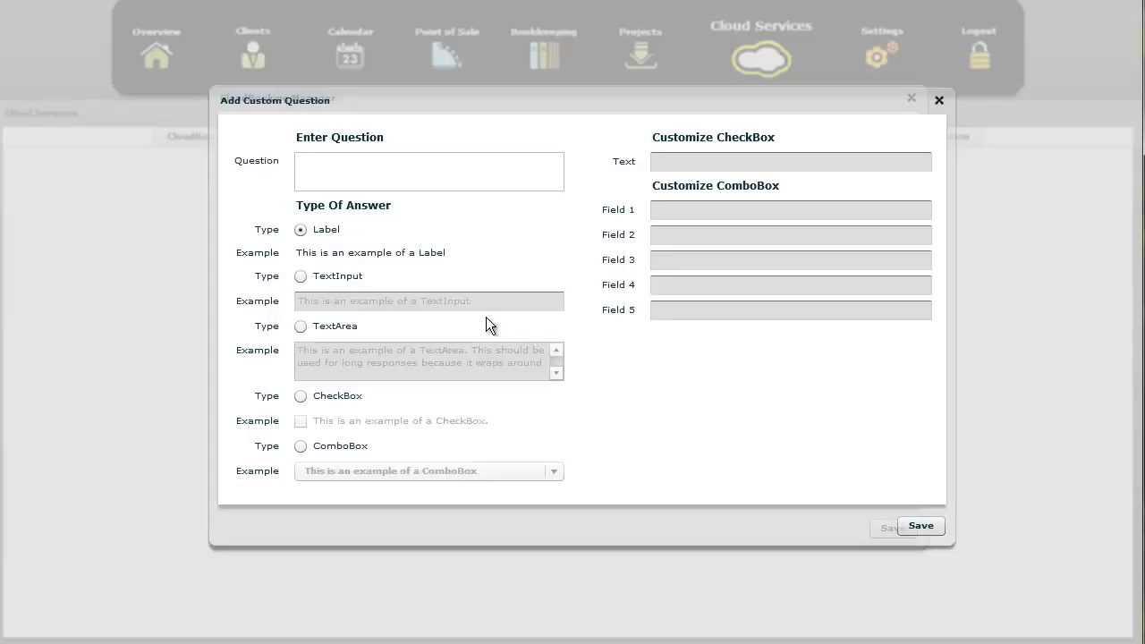
left_click(346, 168)
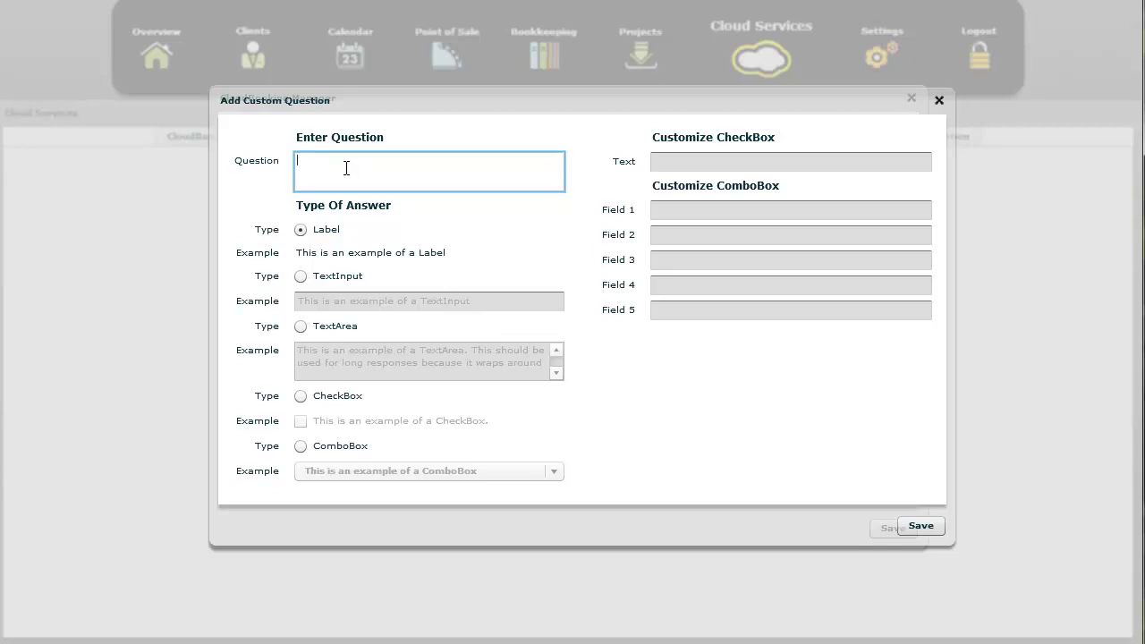
type("Do you agree to our tree")
key("BackSpace")
key("BackSpace")
type("erms of use")
Try the CheckBox answer type for the question and toggle its example.
left_click(301, 397)
left_click(302, 421)
left_click(302, 422)
left_click(301, 423)
left_click(306, 423)
Try the ComboBox answer type, look through its example choices and go through its custom fields.
left_click(302, 447)
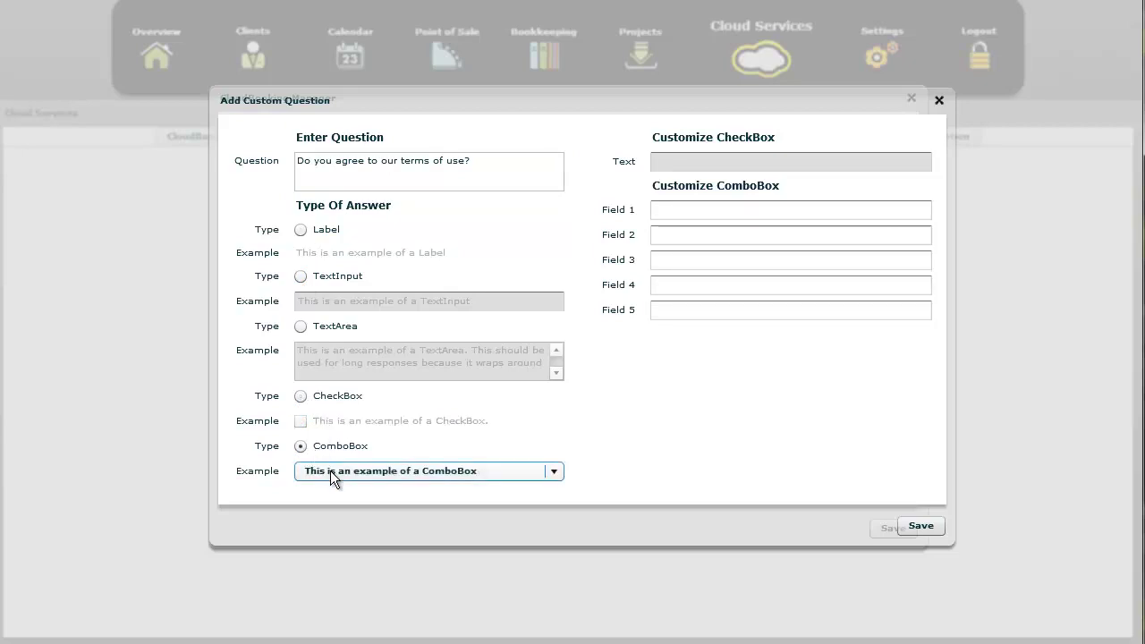
left_click(330, 472)
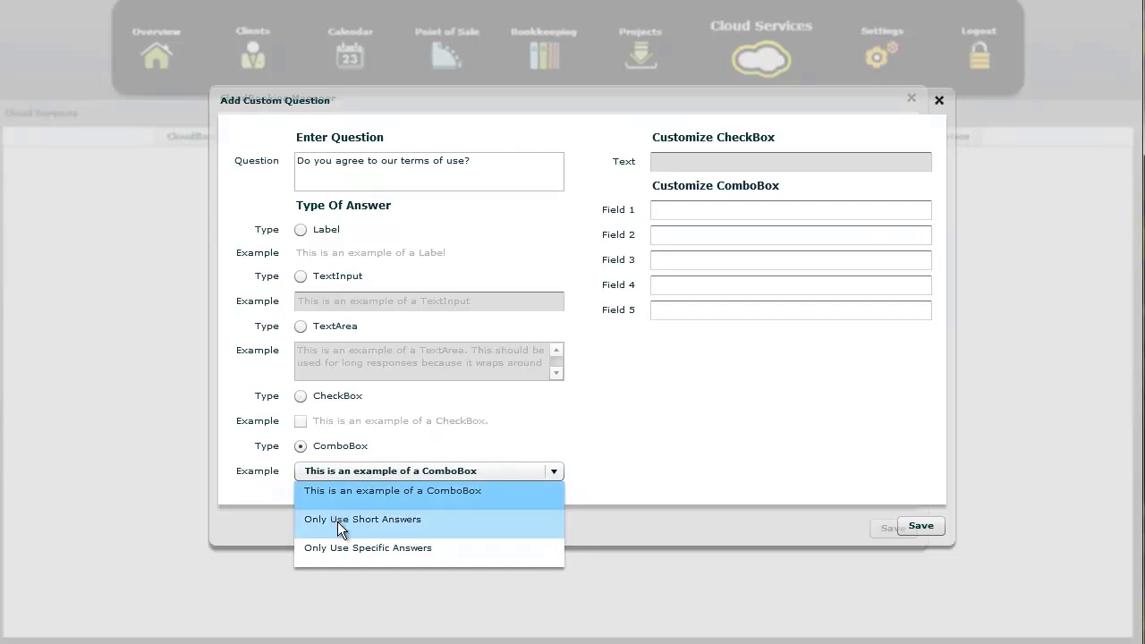
left_click(417, 465)
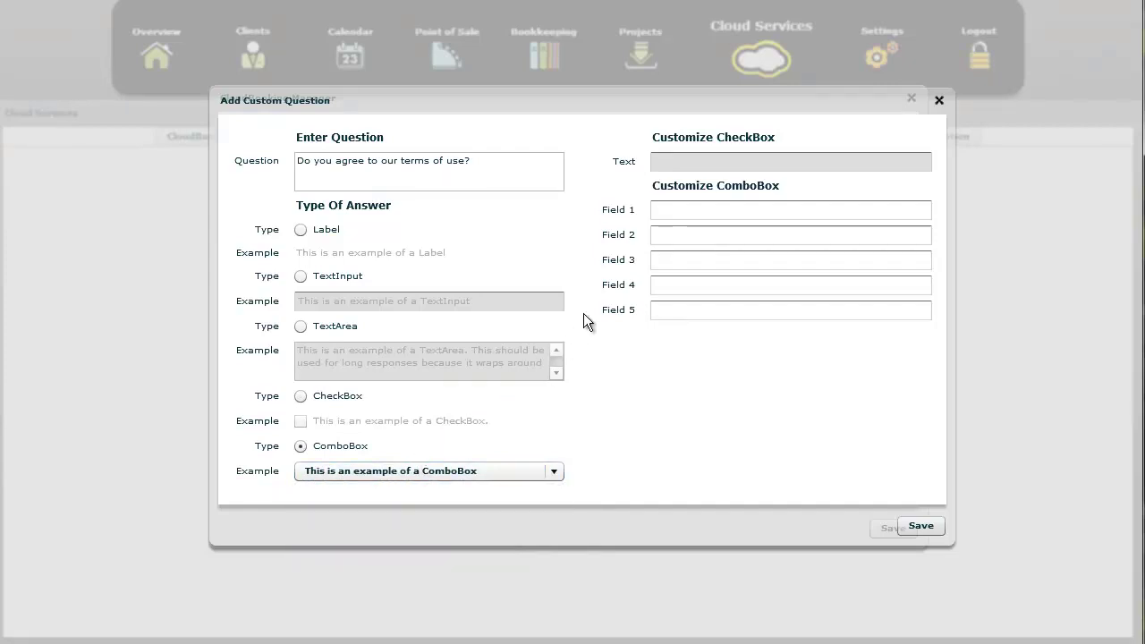
left_click(659, 209)
key("Tab")
key("Tab")
key("Tab")
Compare the TextArea, TextInput and Label answer types, reading the full TextArea example.
left_click(301, 327)
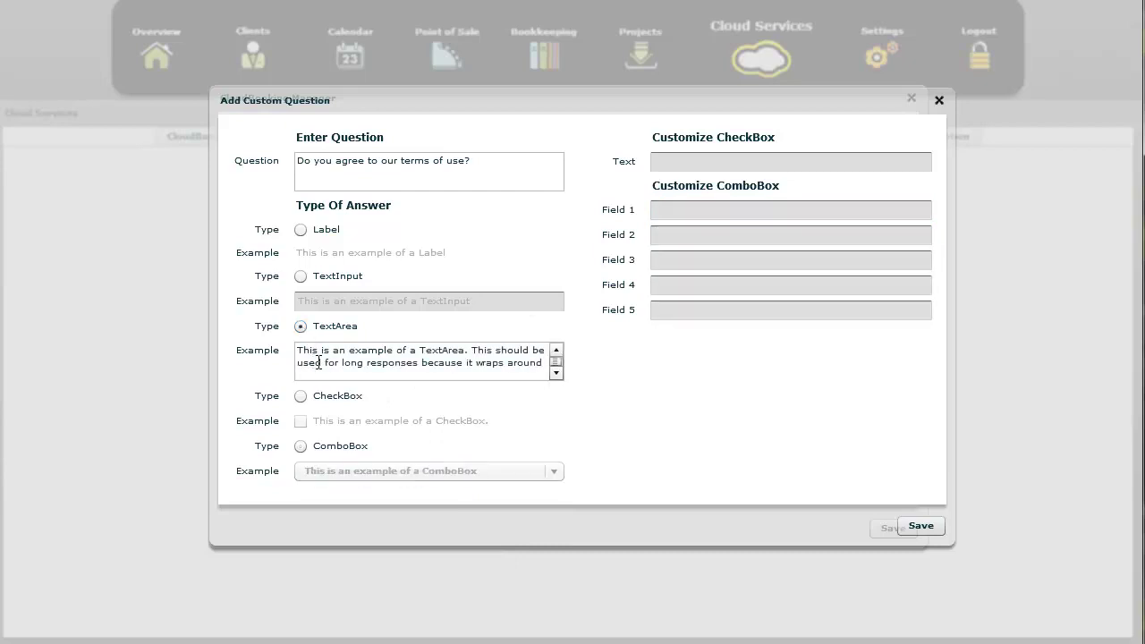
left_click_drag(335, 351, 386, 351)
left_click(407, 363)
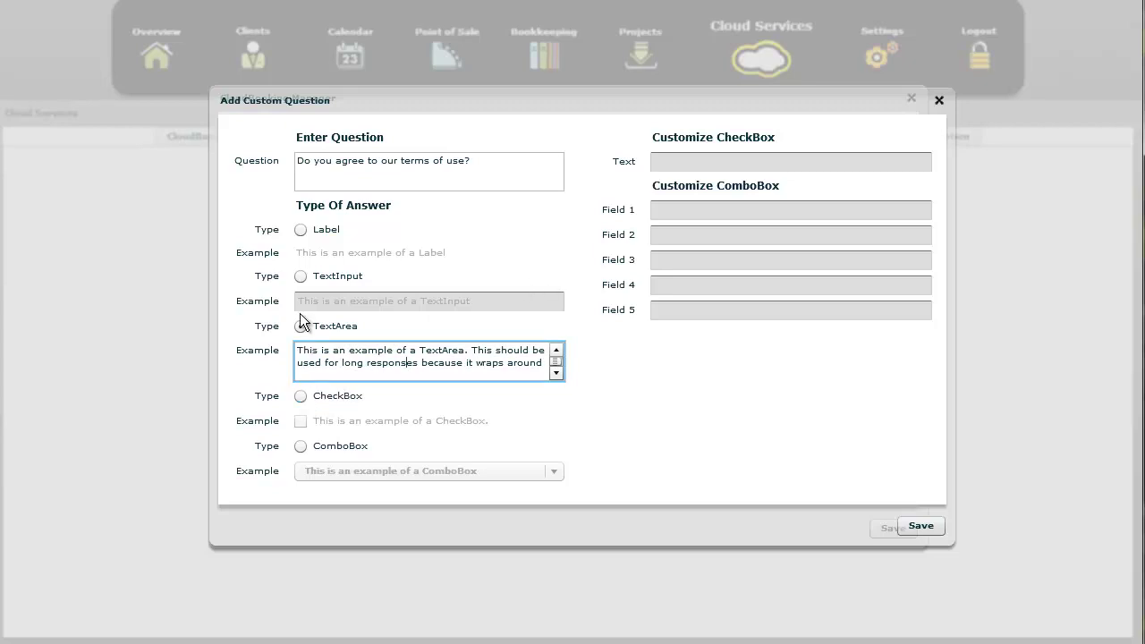
left_click(300, 277)
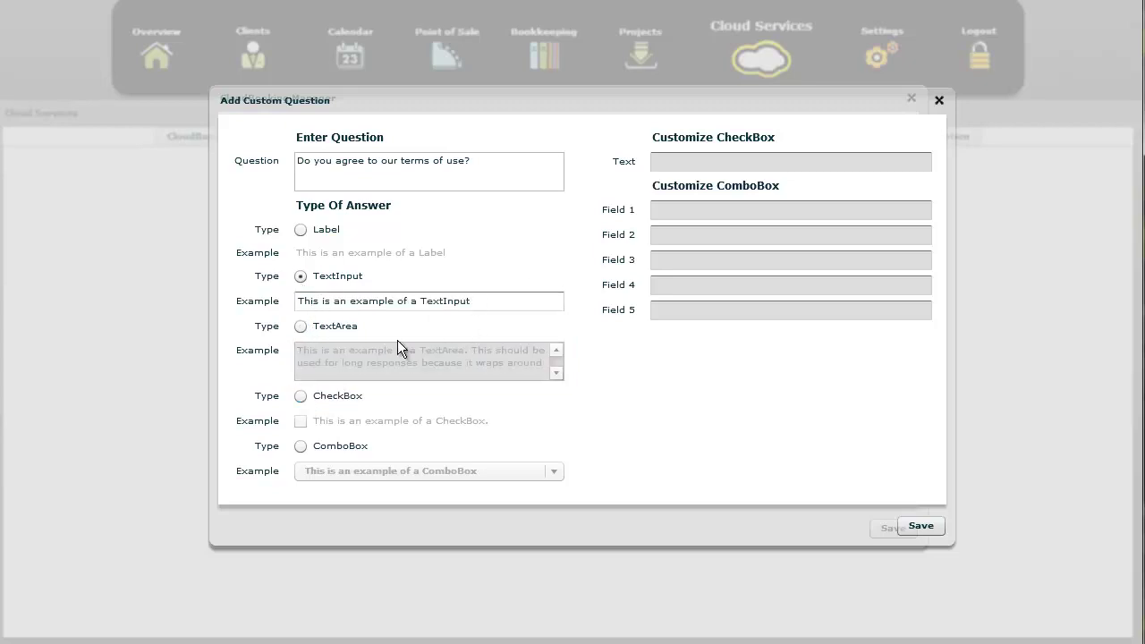
left_click(333, 327)
left_click(556, 372)
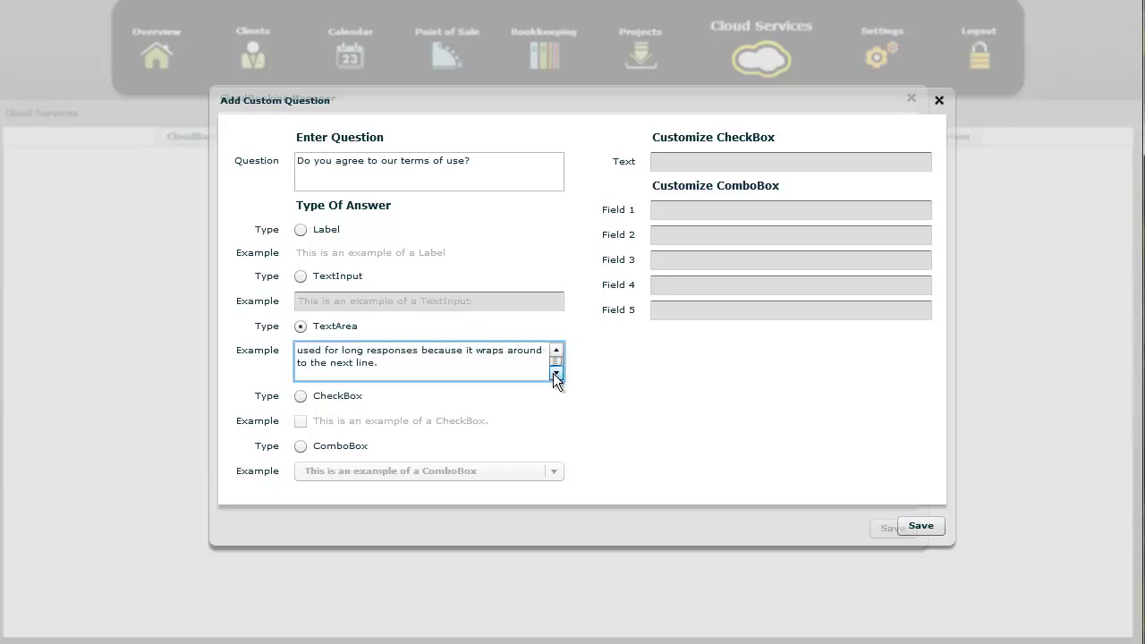
left_click(556, 351)
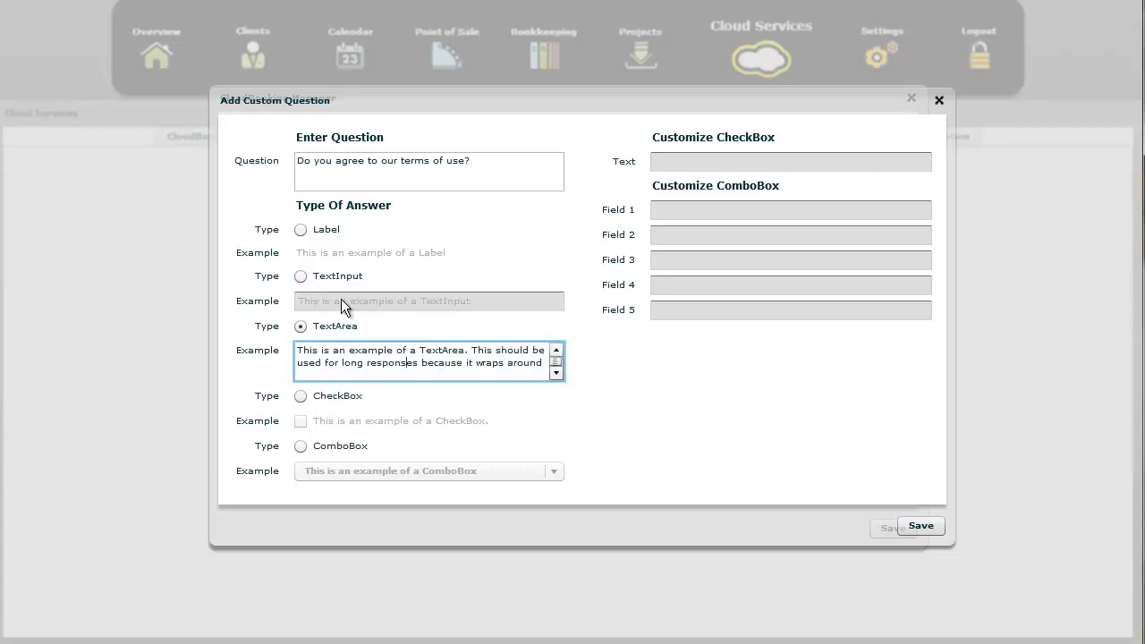
left_click(301, 277)
left_click(300, 230)
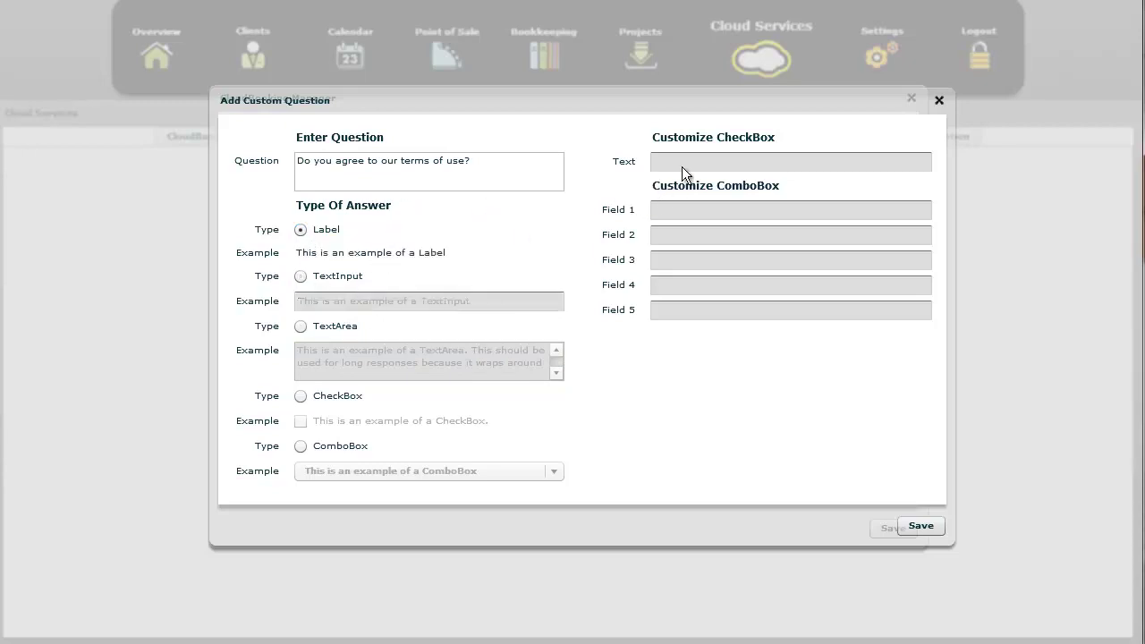
Save the terms-of-use question with a CheckBox answer reading "Yes I agree", and delete it from the custom questions.
left_click(303, 395)
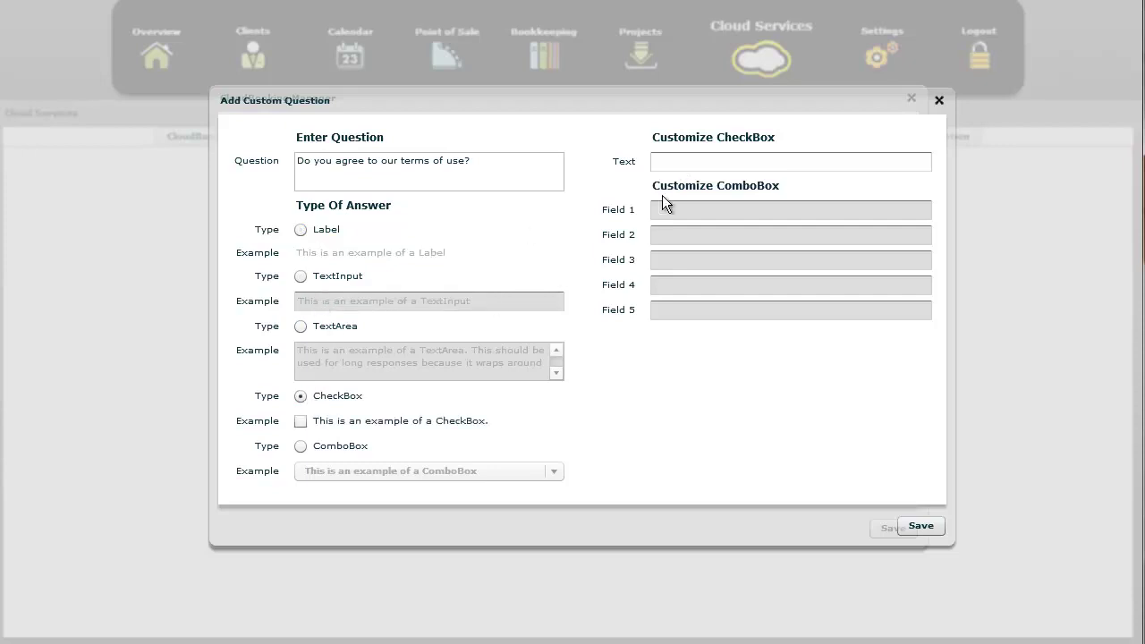
left_click(690, 162)
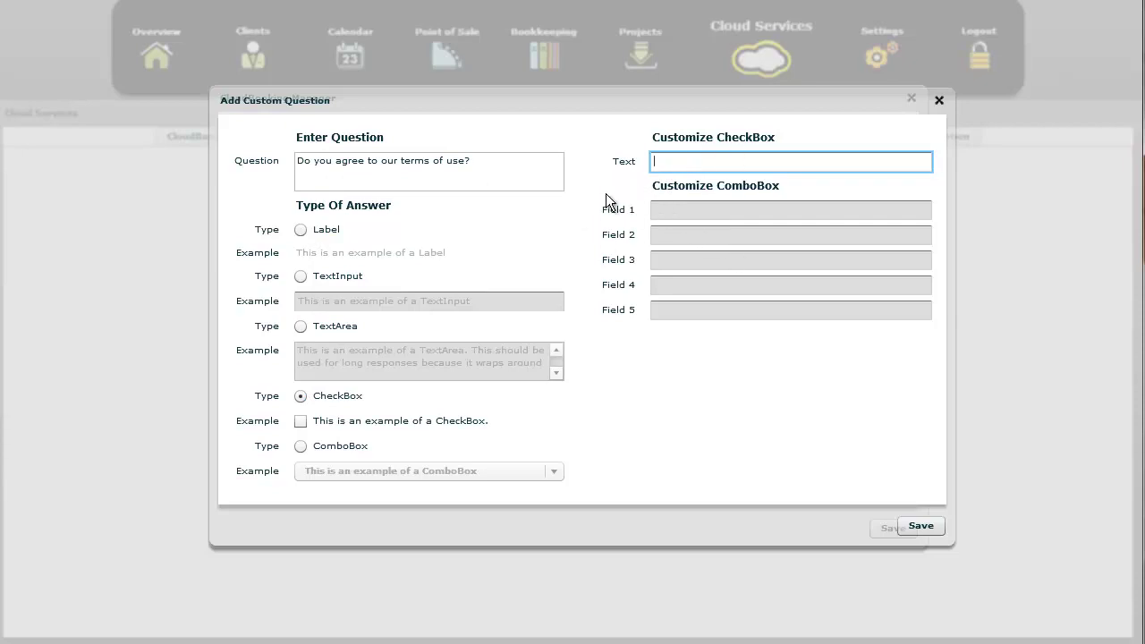
type("Yes I agree")
left_click(921, 527)
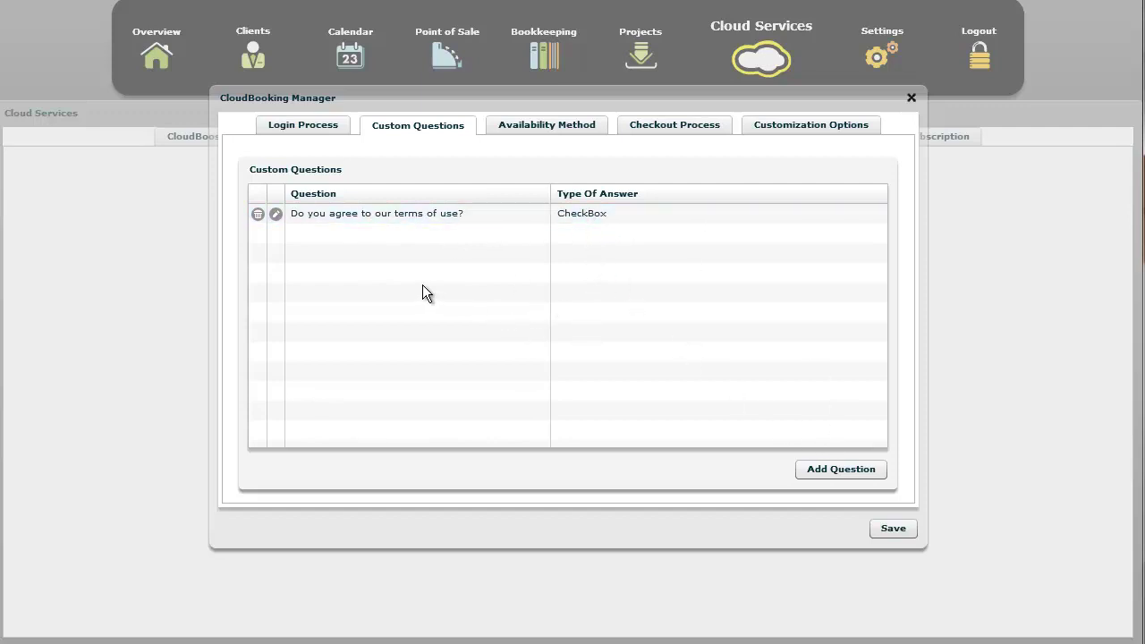
left_click(257, 215)
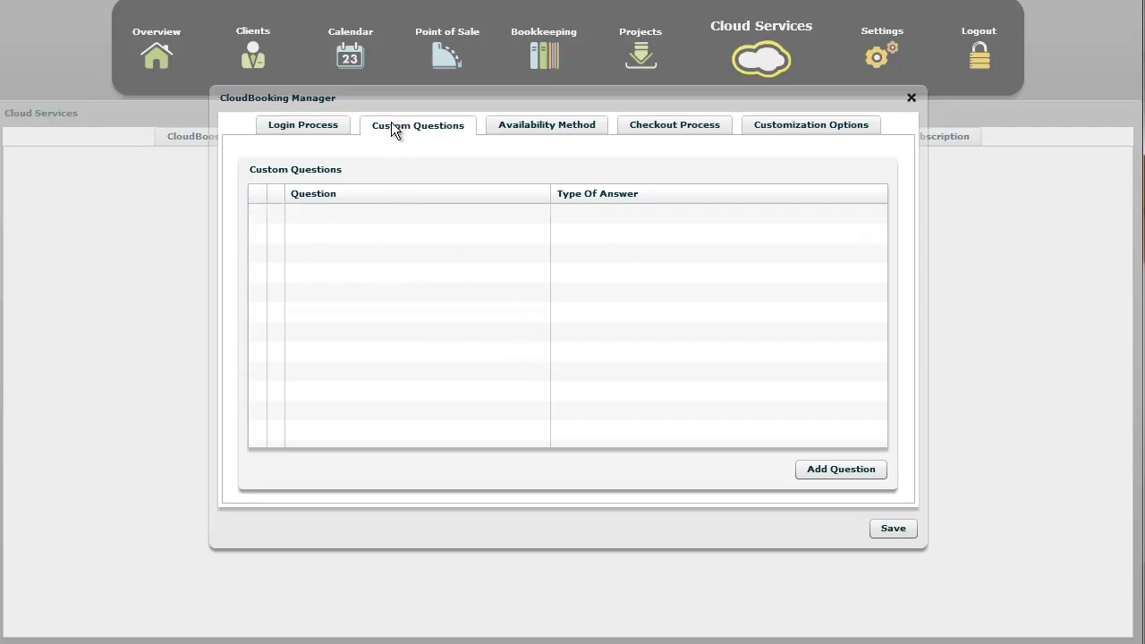
Open the availability settings, try each availability option, and show available appointments when an appointment is not scheduled.
left_click(509, 127)
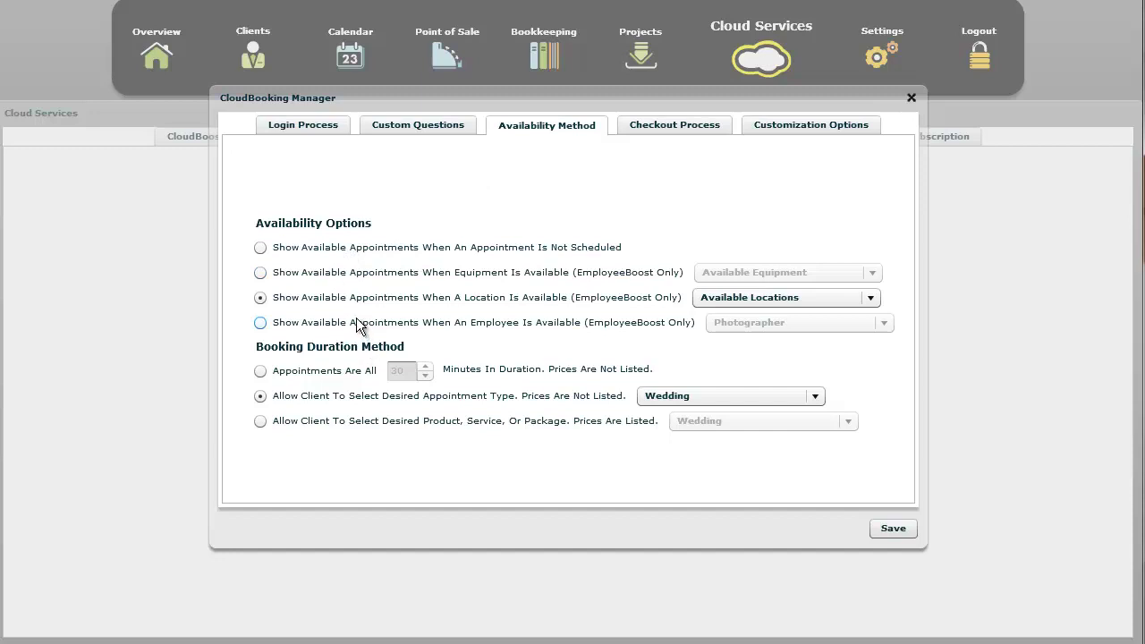
left_click(291, 251)
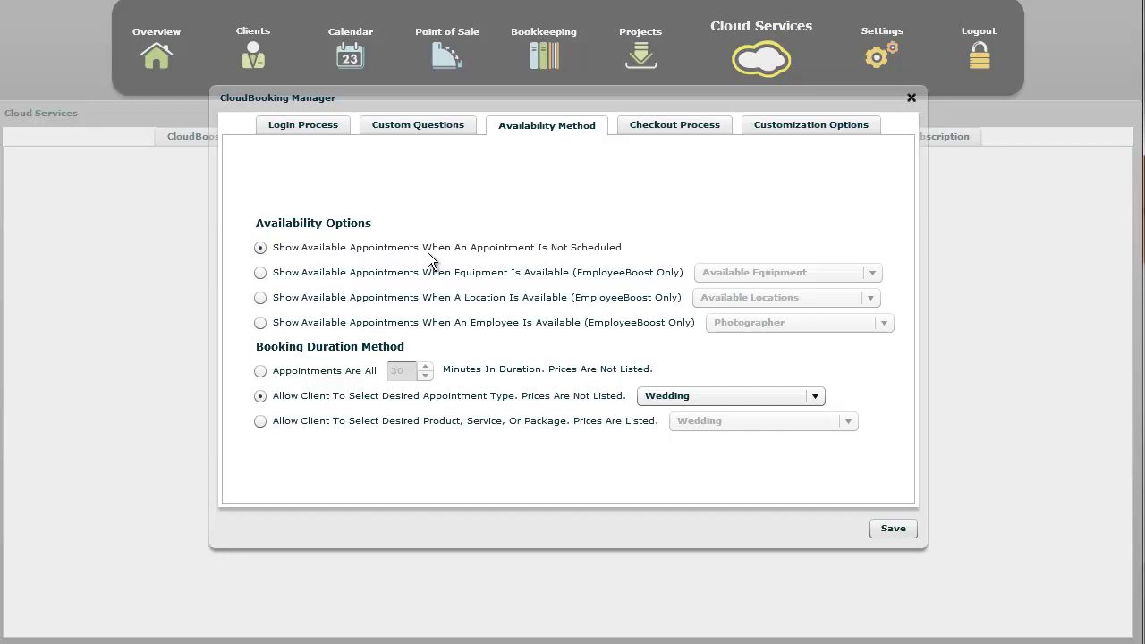
left_click(541, 273)
left_click(537, 298)
left_click(541, 323)
left_click(537, 300)
left_click(530, 275)
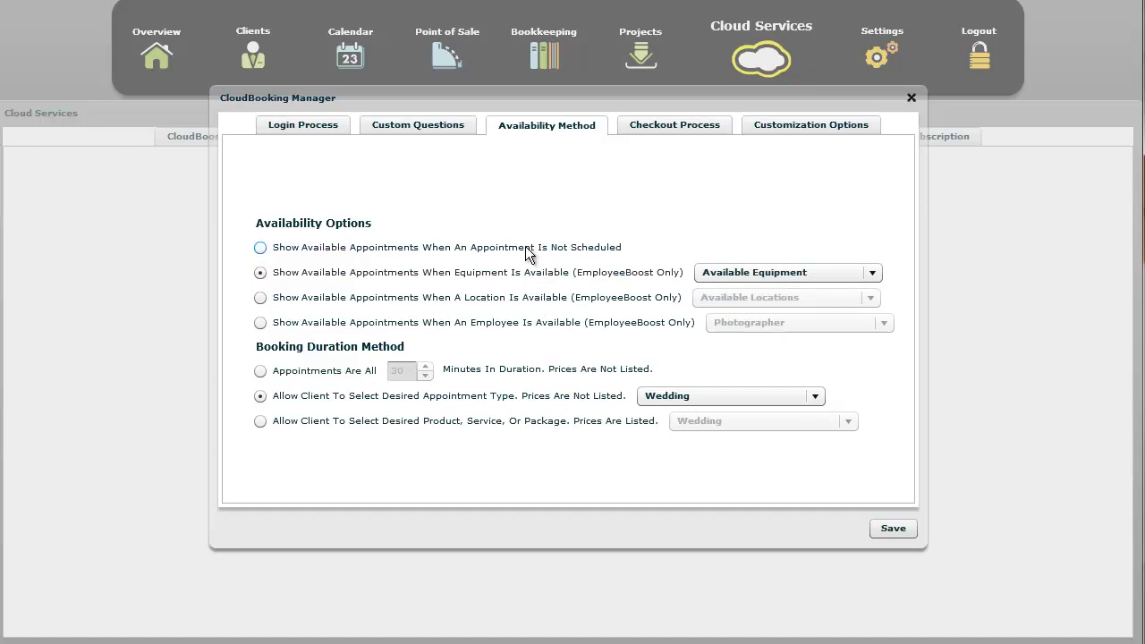
left_click(526, 249)
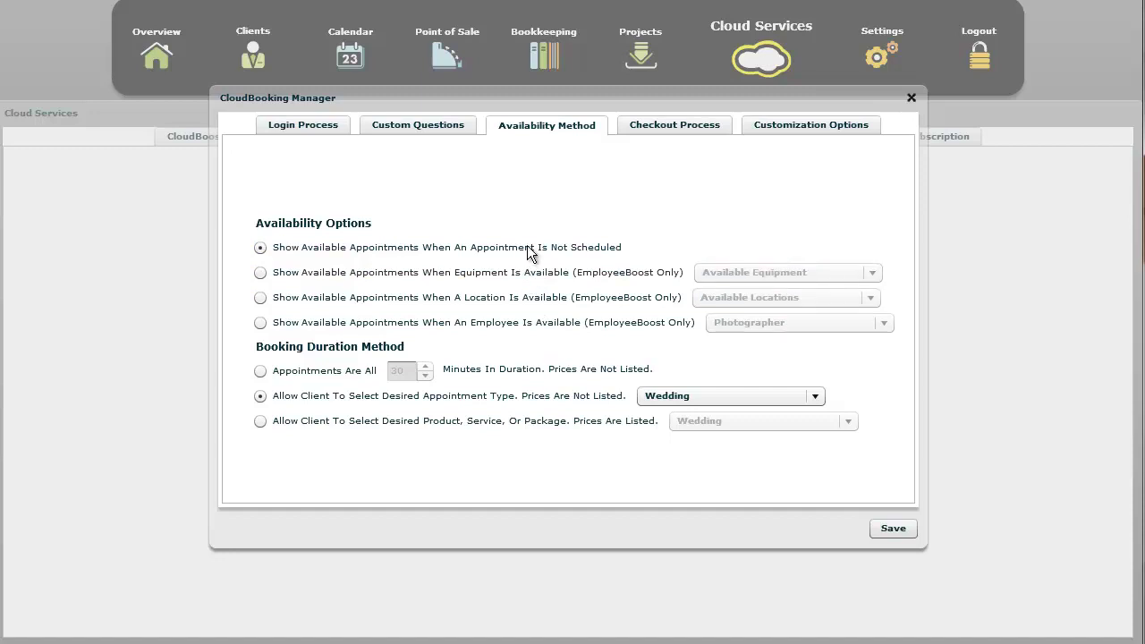
Show available appointments when equipment is available, and open the list of available equipment.
left_click(384, 275)
left_click(383, 247)
left_click(486, 272)
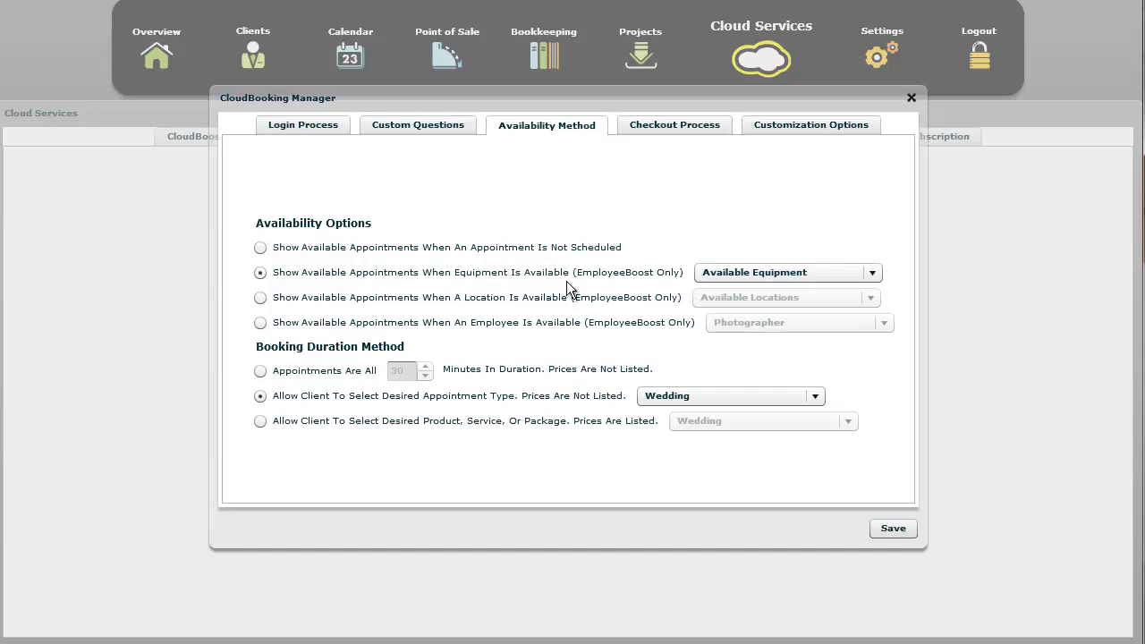
left_click(724, 275)
Show available appointments when a location is available, limiting the available locations to Garden and Carriage House.
left_click(528, 306)
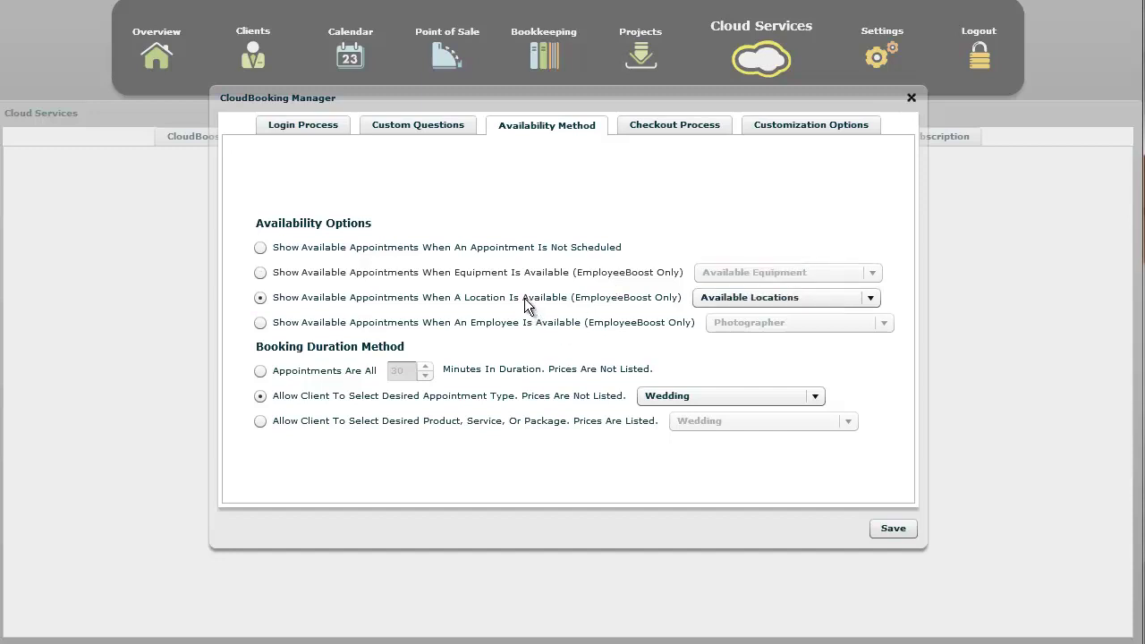
left_click(788, 297)
left_click(707, 342)
left_click(708, 403)
scroll(708, 401, "down", 1)
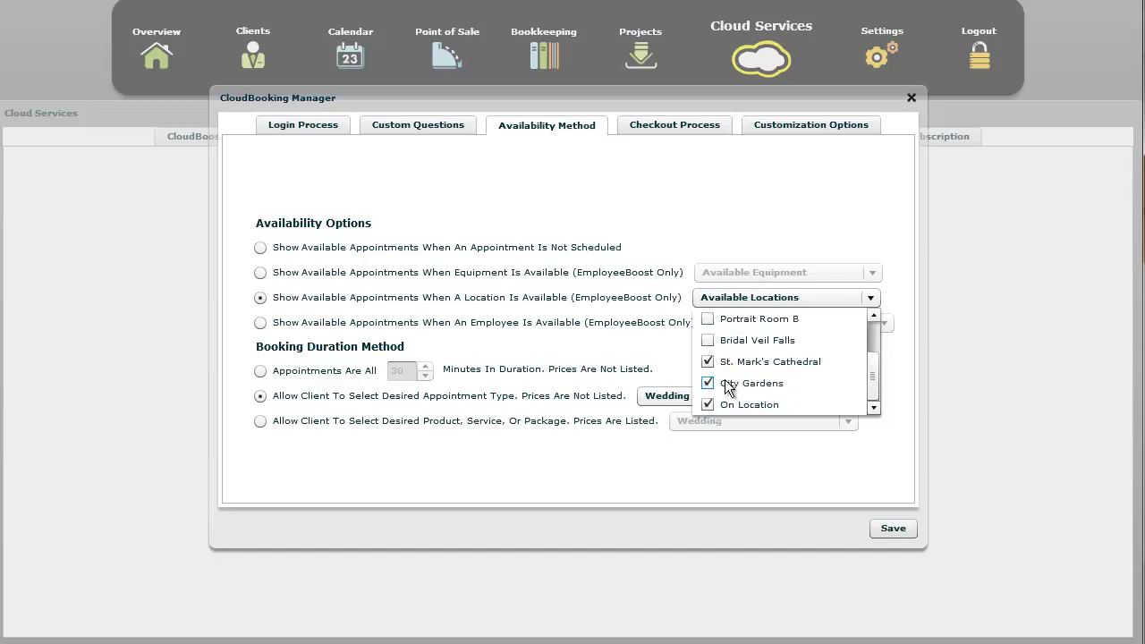
left_click(708, 383)
left_click(708, 361)
scroll(709, 361, "up", 1)
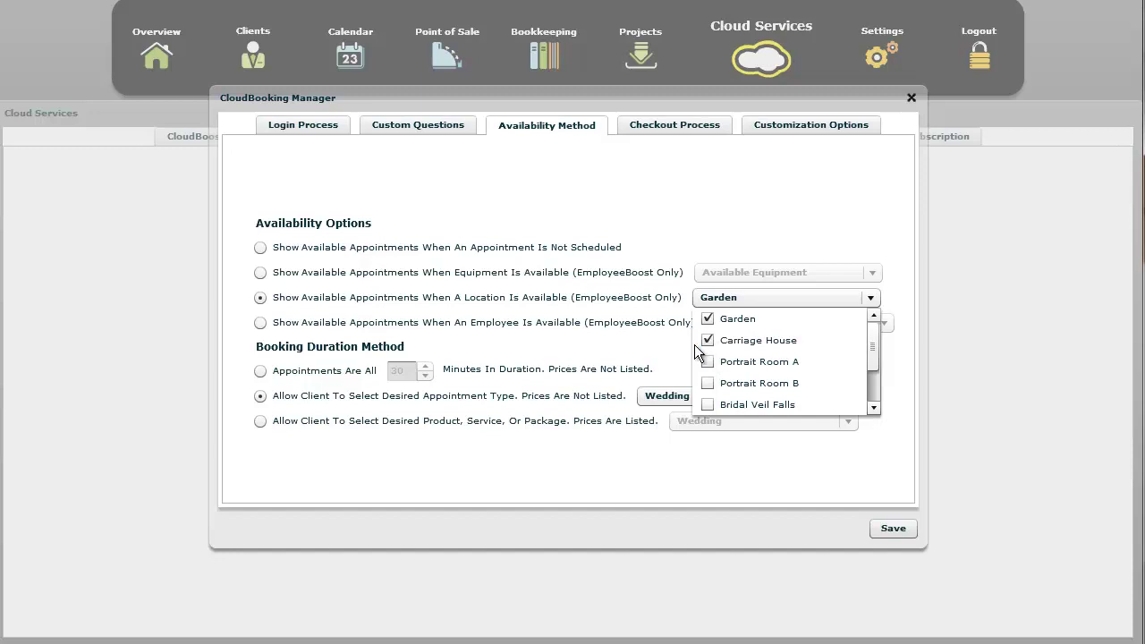
left_click(753, 235)
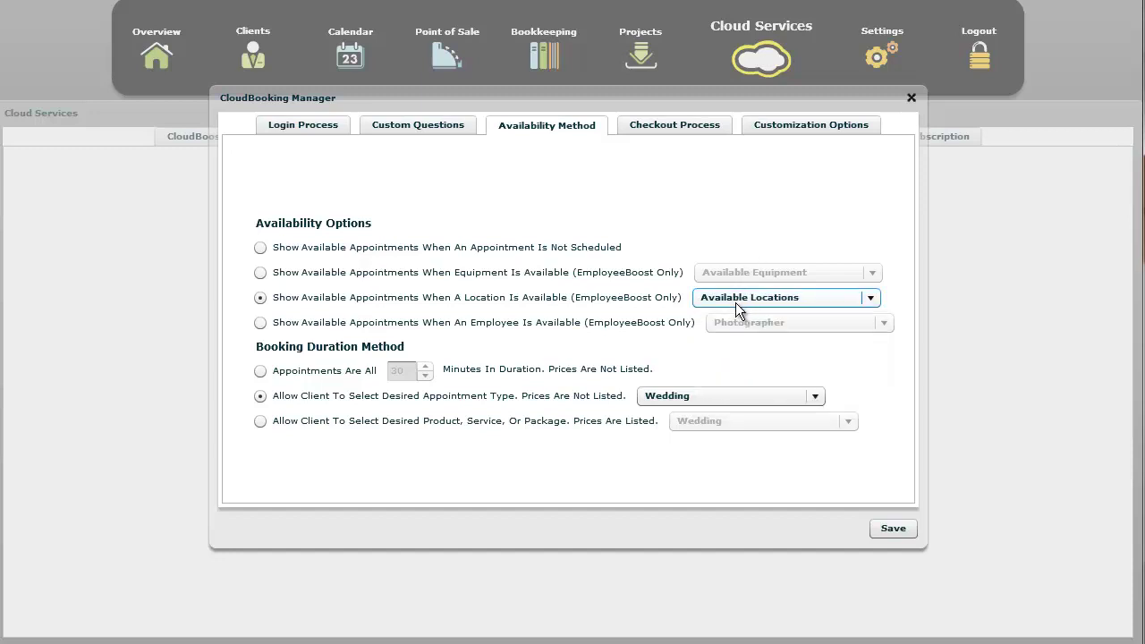
left_click(809, 298)
left_click(758, 221)
Show available appointments when an employee is available, choosing Photographer as the employee type.
left_click(571, 324)
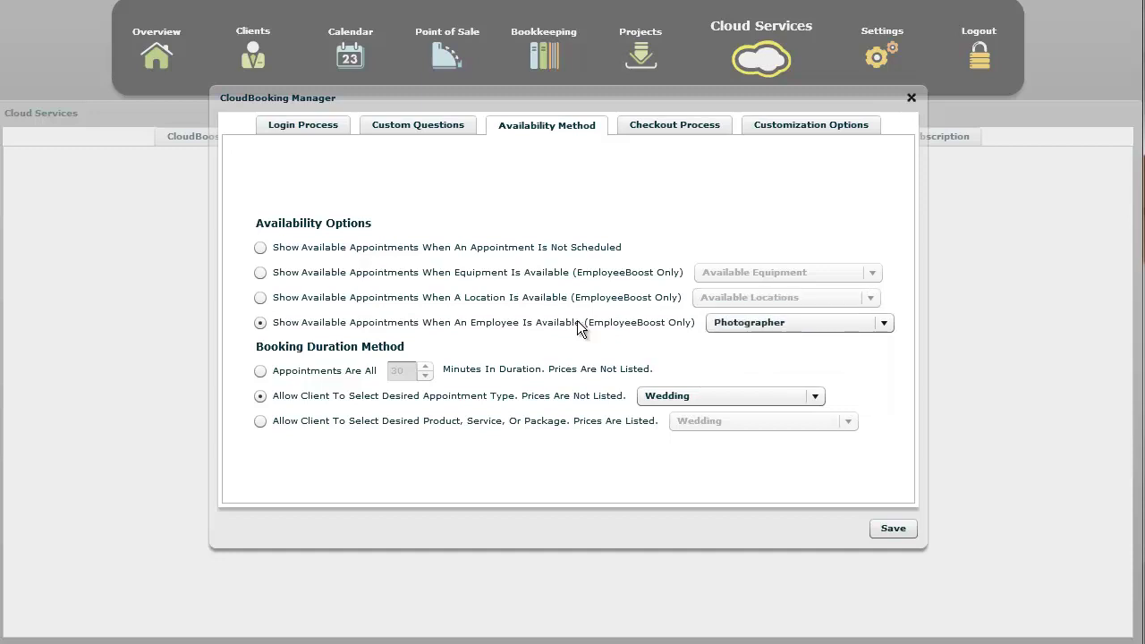
left_click(752, 324)
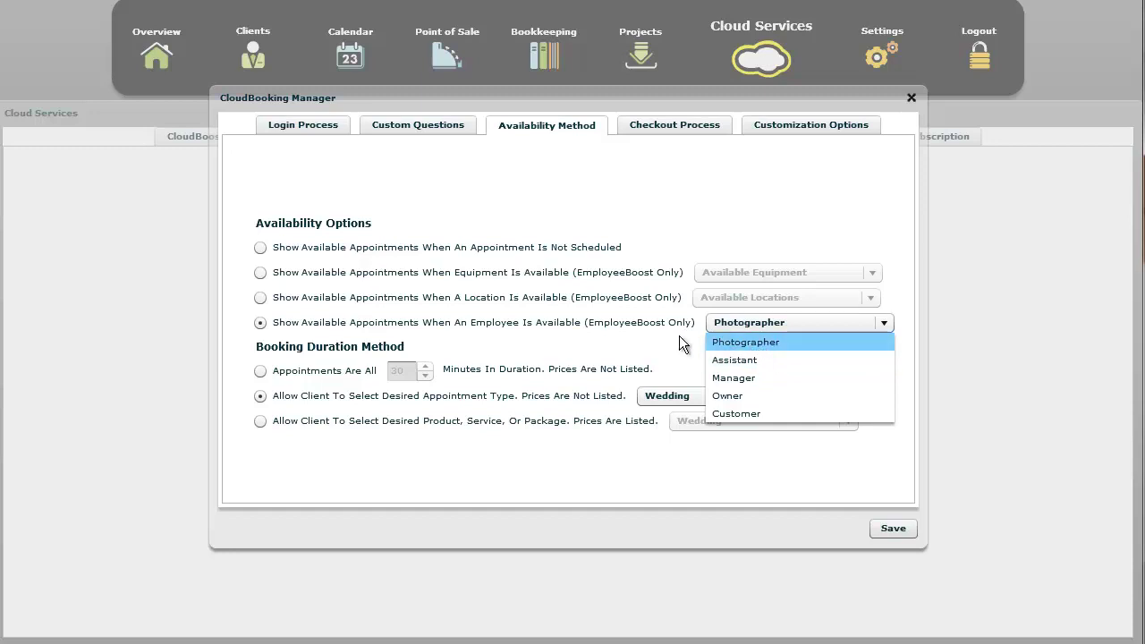
left_click(711, 338)
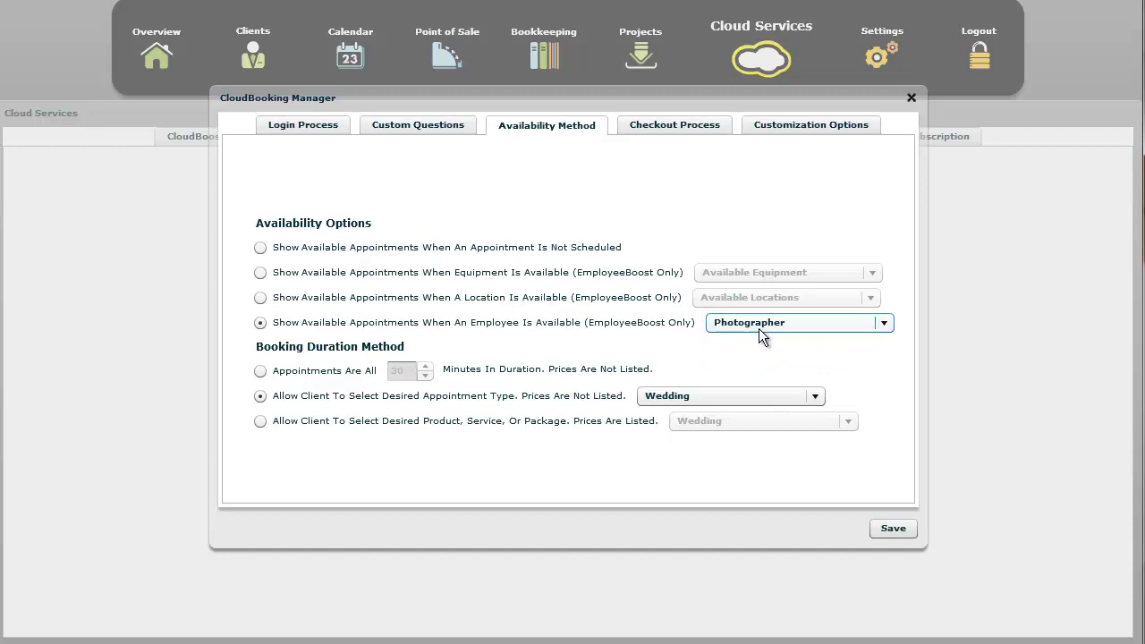
left_click(735, 324)
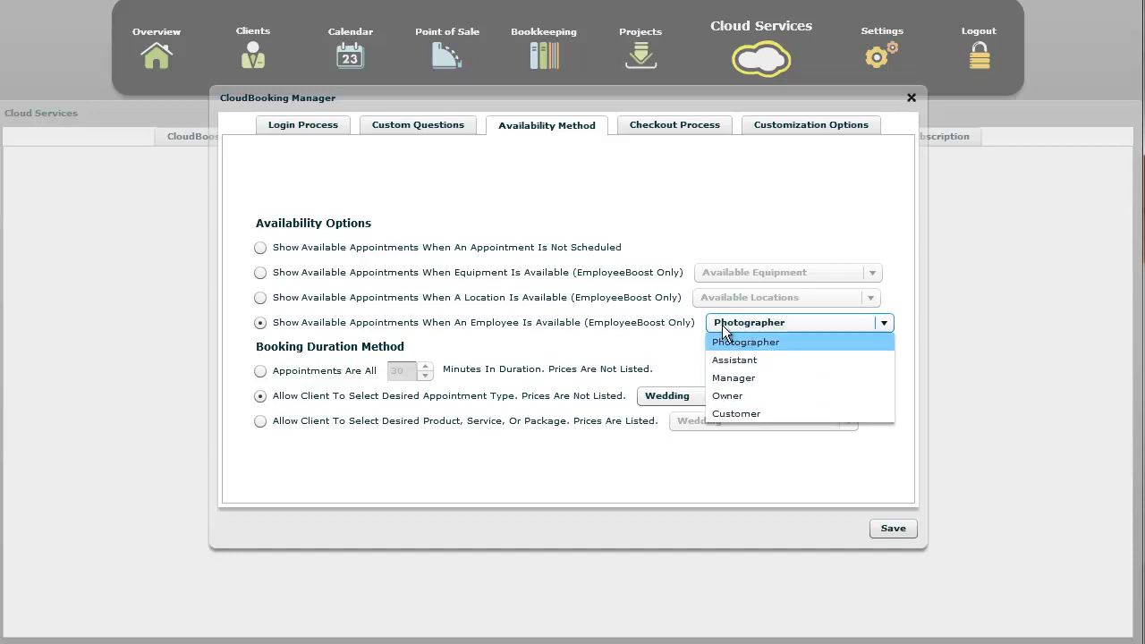
left_click(713, 340)
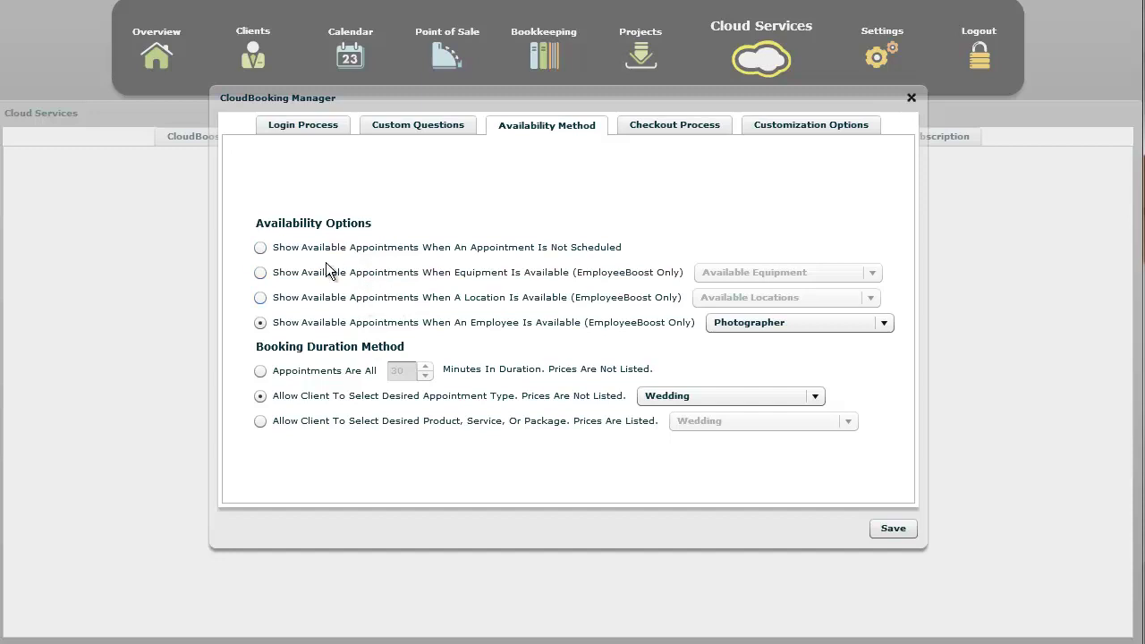
Make all appointments a fixed 30 minutes long, and show available appointments when an appointment is not scheduled.
left_click(298, 371)
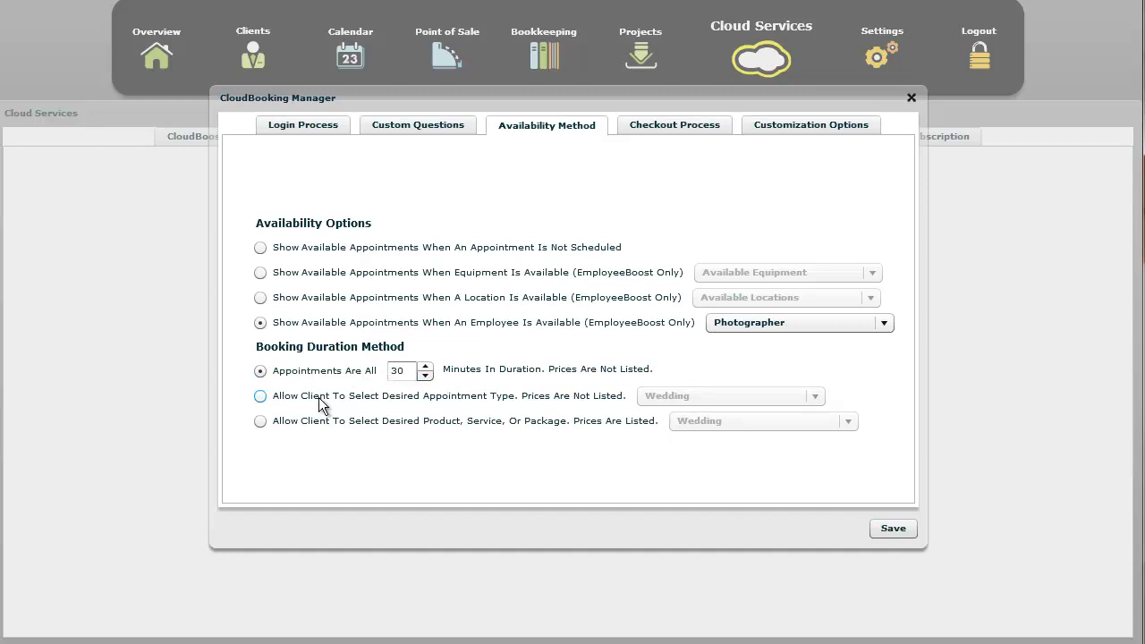
left_click(298, 250)
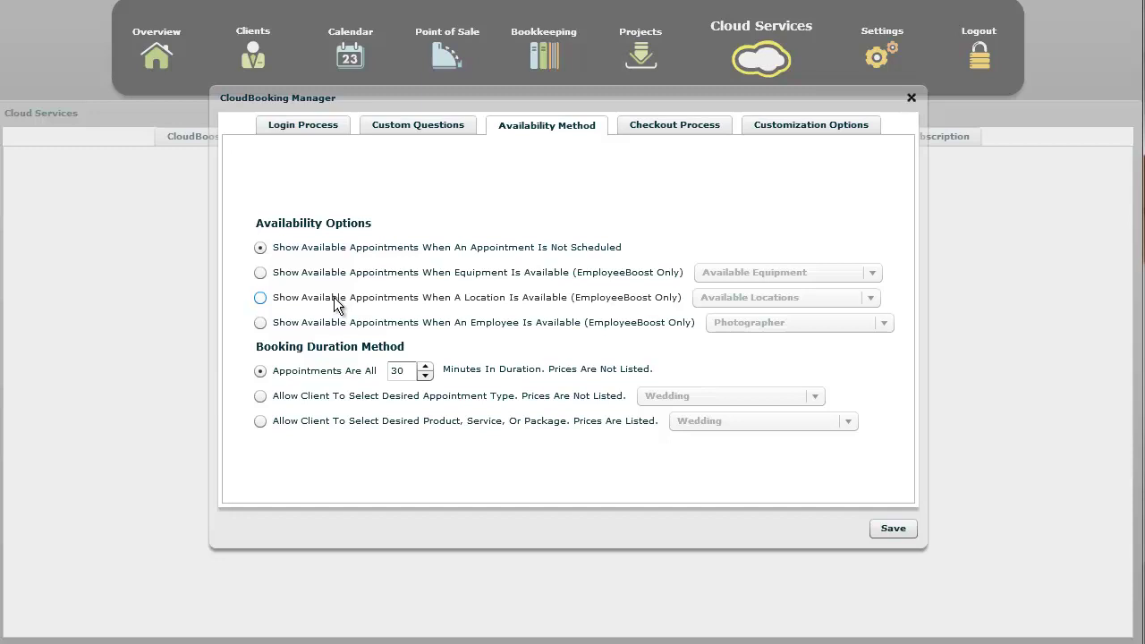
Let clients select the desired appointment type without listed prices, offering types that include Family and Child.
left_click(300, 402)
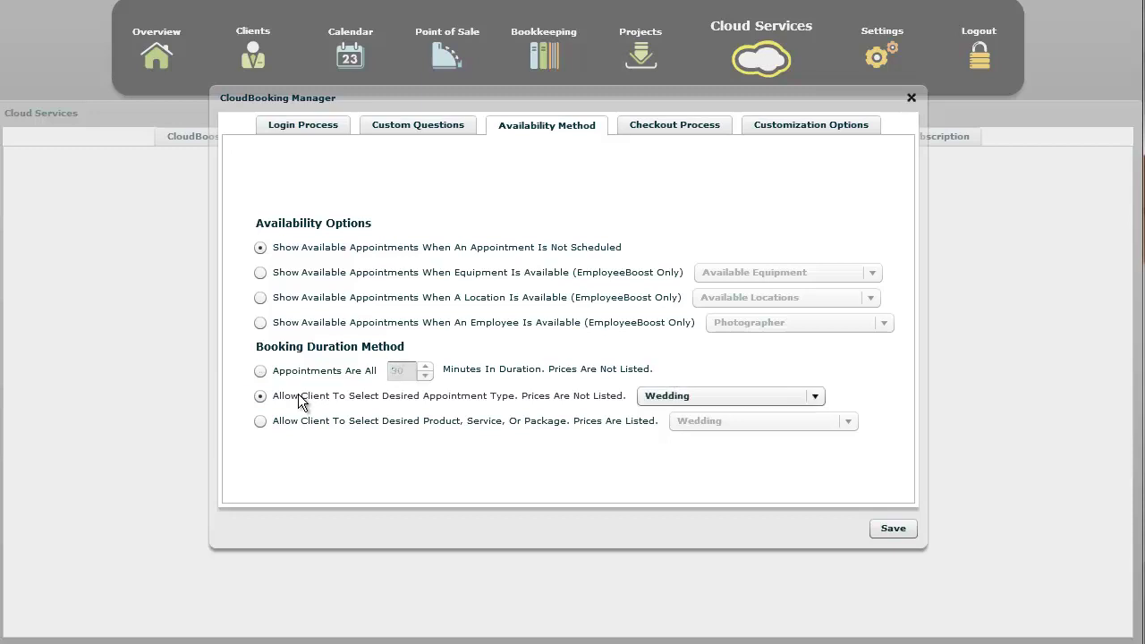
left_click(677, 396)
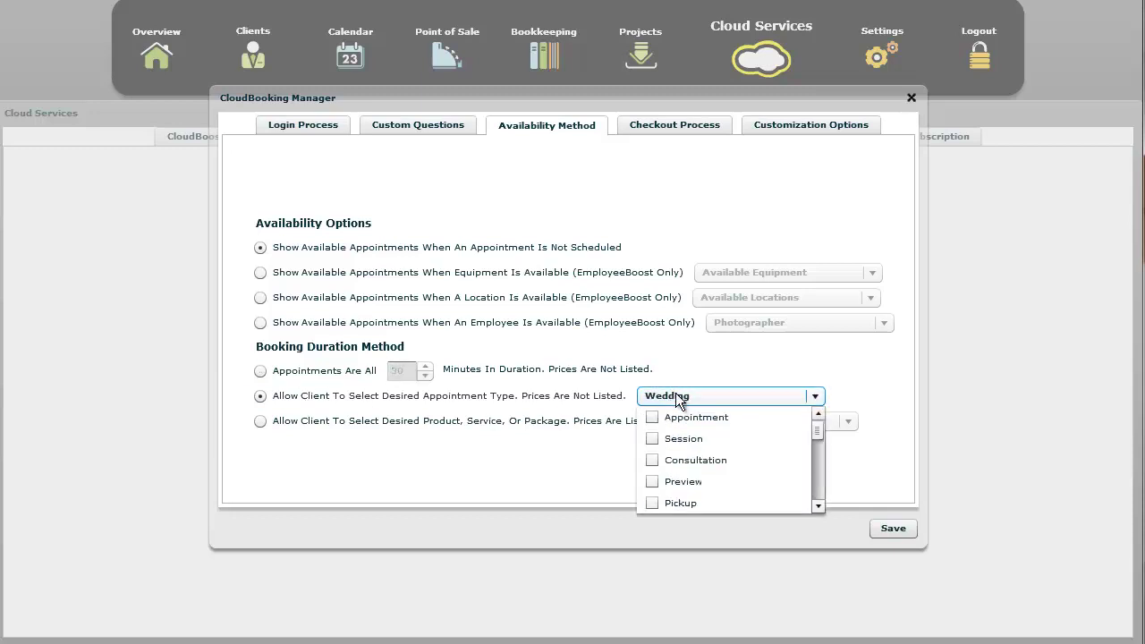
left_click(652, 438)
left_click(651, 460)
left_click_drag(821, 434, 820, 445)
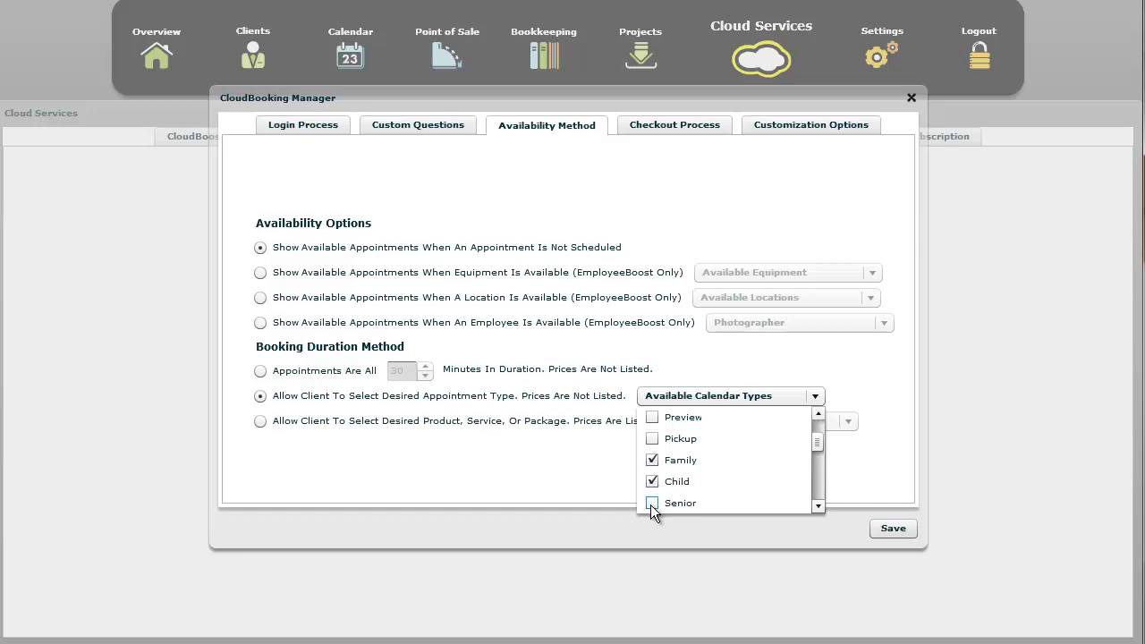
left_click(800, 403)
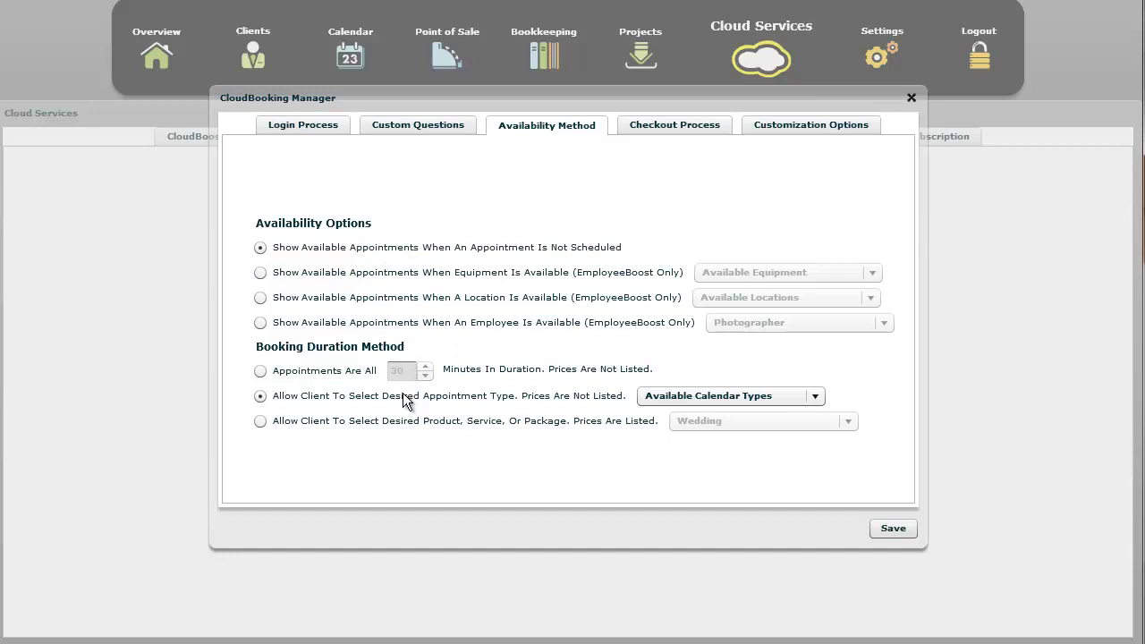
left_click(689, 397)
left_click_drag(818, 430, 820, 448)
left_click(677, 358)
Try the equipment, employee and unscheduled availability options, and switch the duration method to product selection and back to appointment type.
left_click(260, 272)
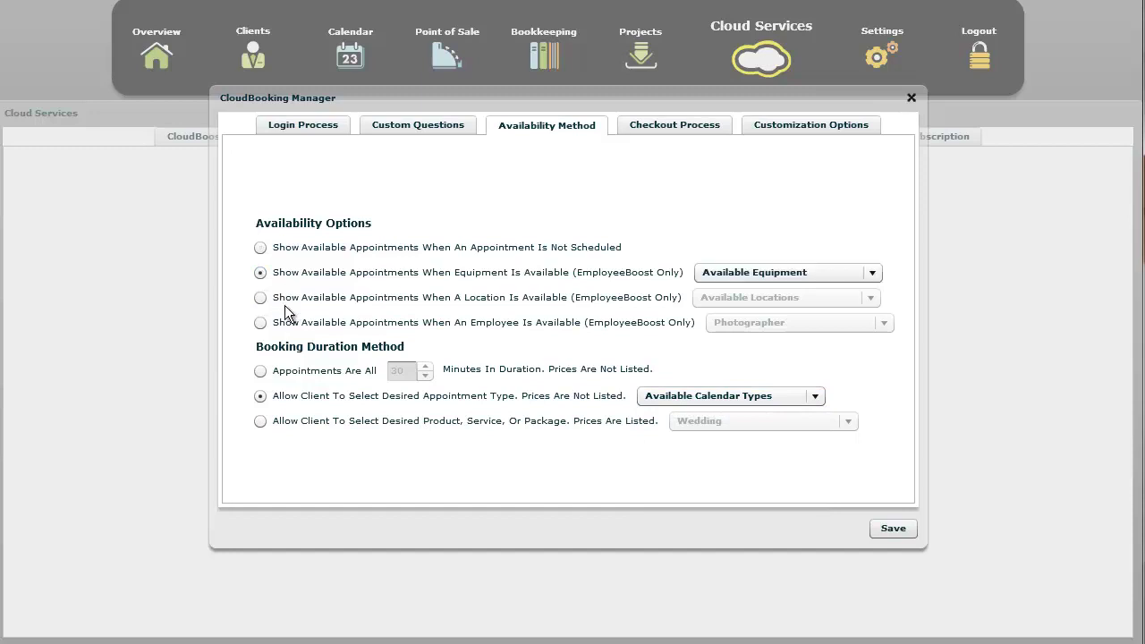
left_click(261, 324)
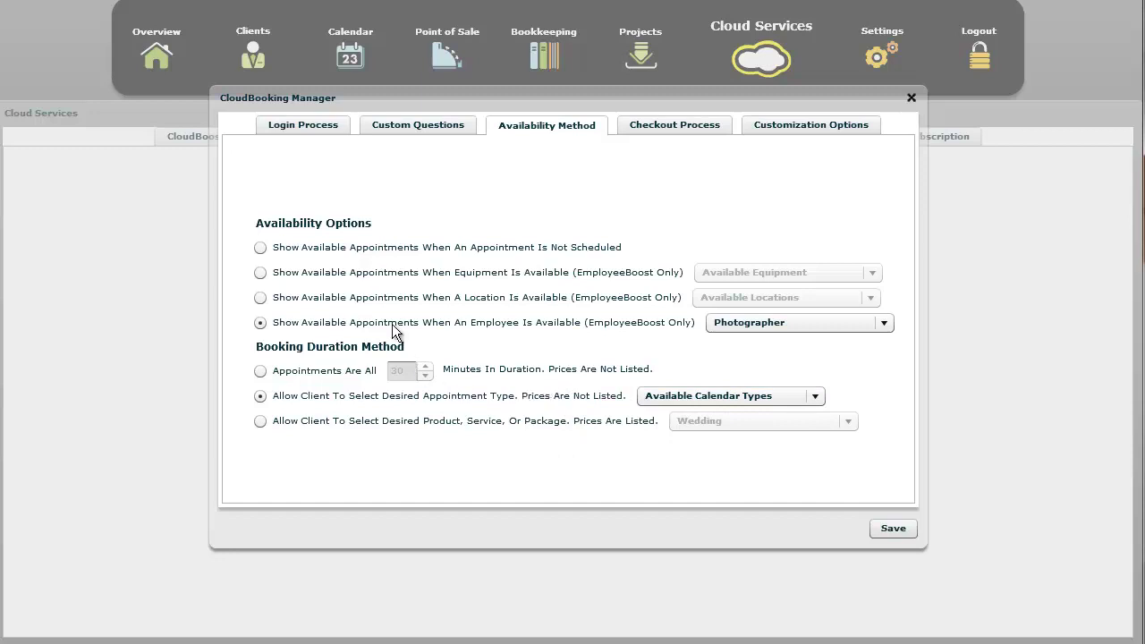
left_click(341, 249)
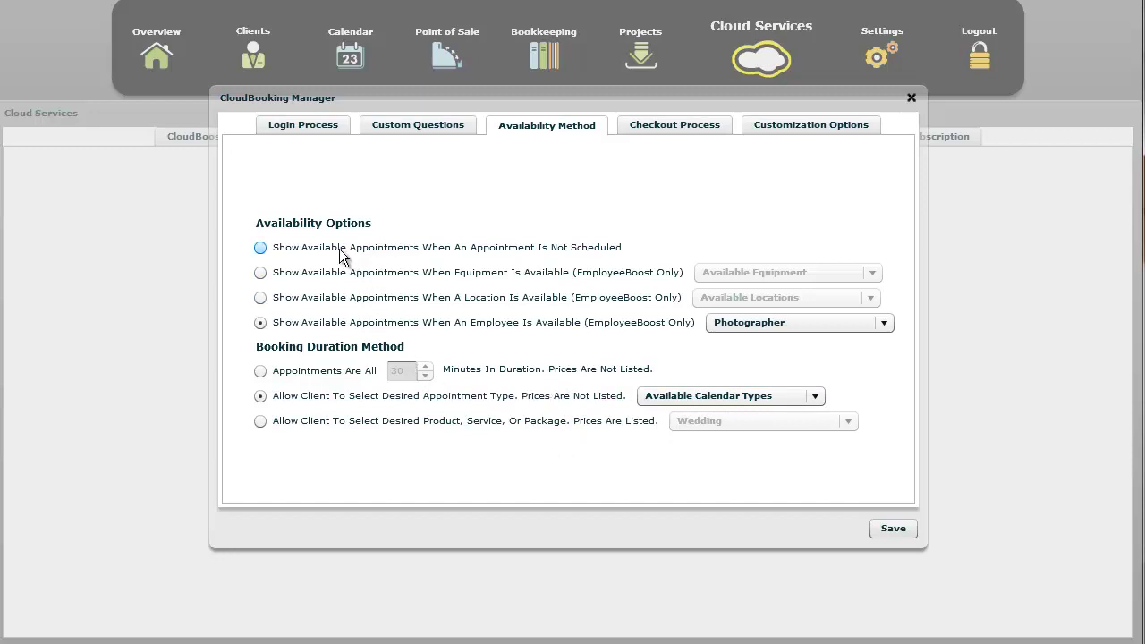
left_click(443, 423)
left_click(478, 401)
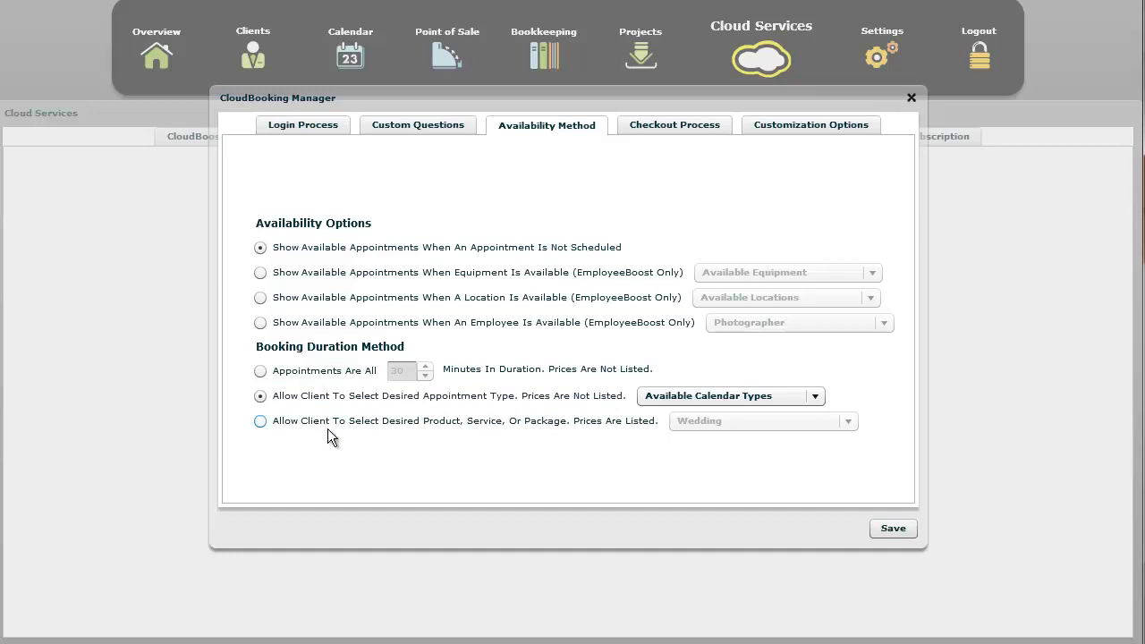
Let clients select a Wedding product, service or package with listed prices, and show appointments when a Photographer is available.
left_click(260, 422)
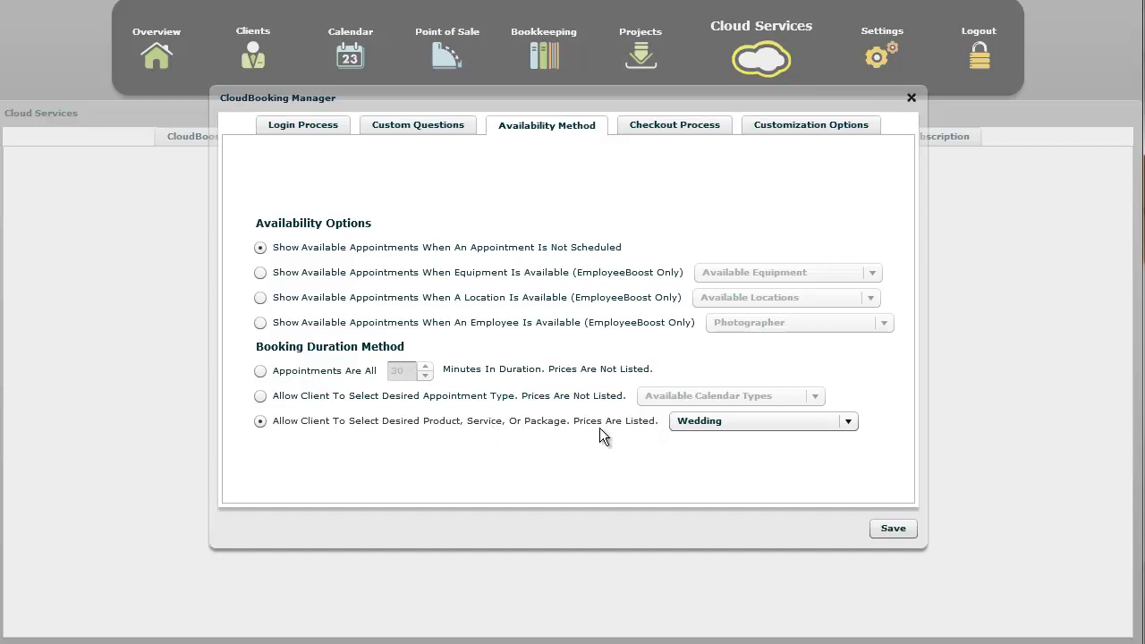
left_click(807, 423)
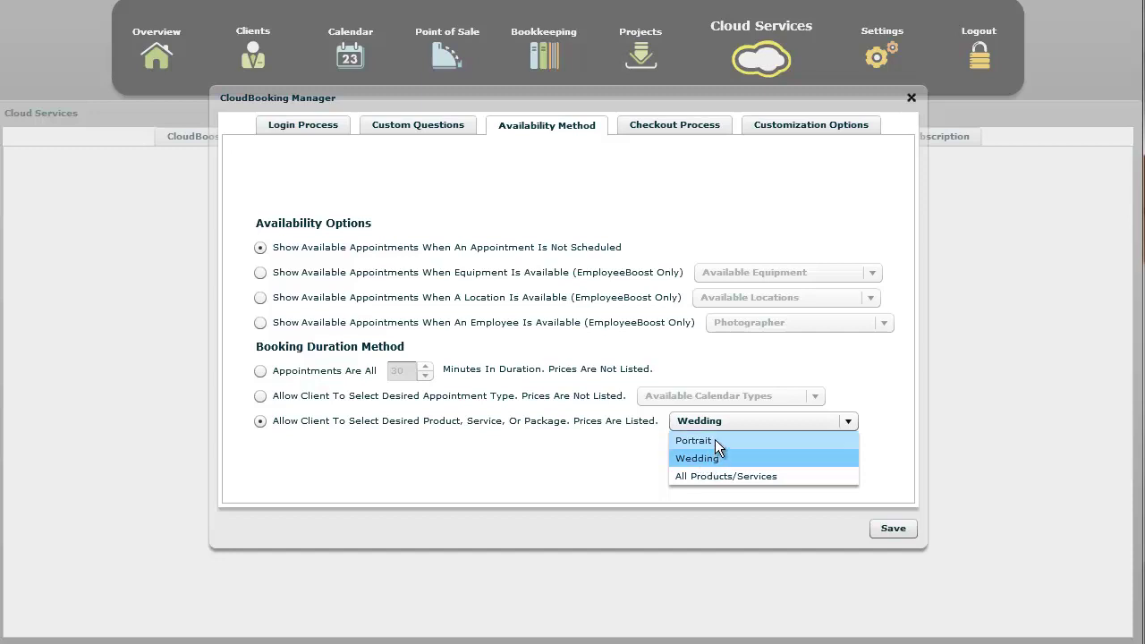
left_click(809, 463)
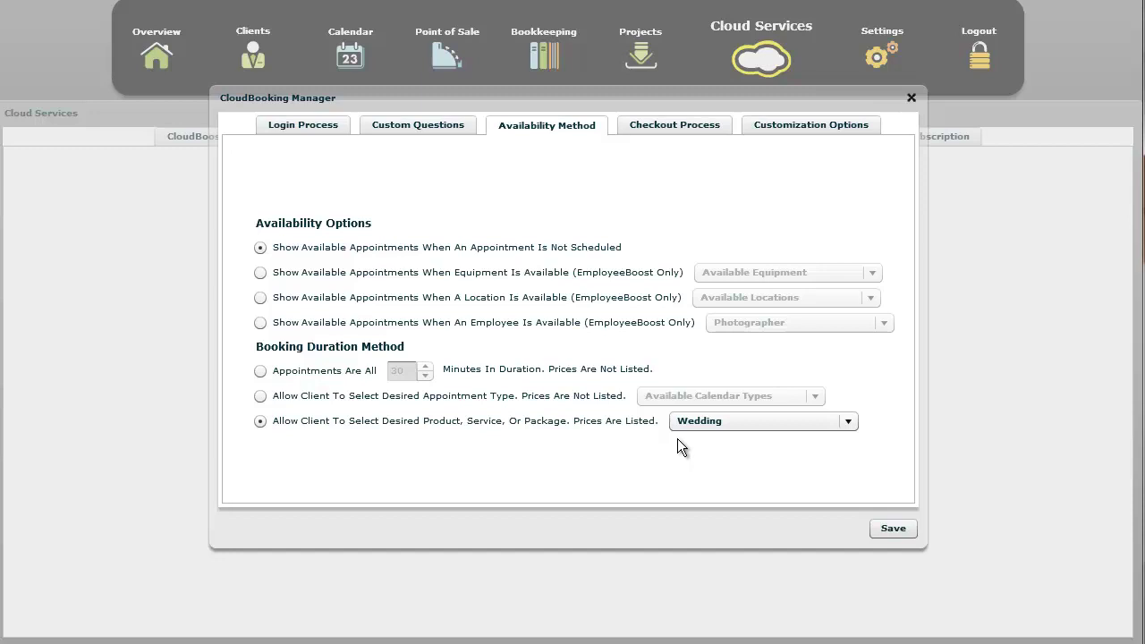
left_click(260, 323)
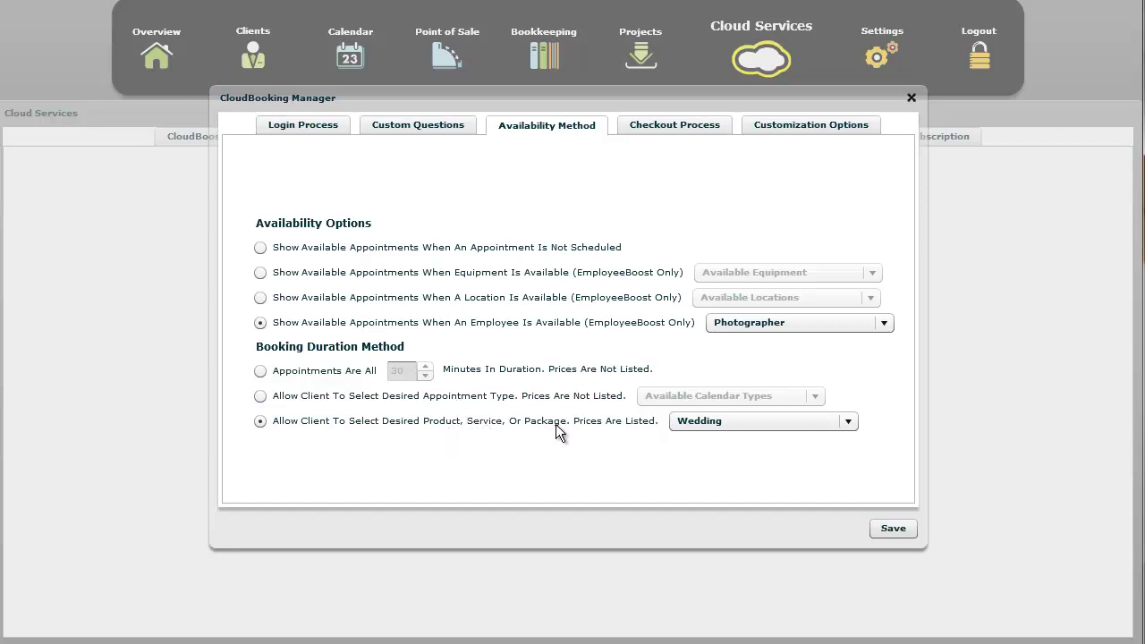
Review the email receipt and payment options of the checkout process, comparing them with the availability method.
left_click(647, 130)
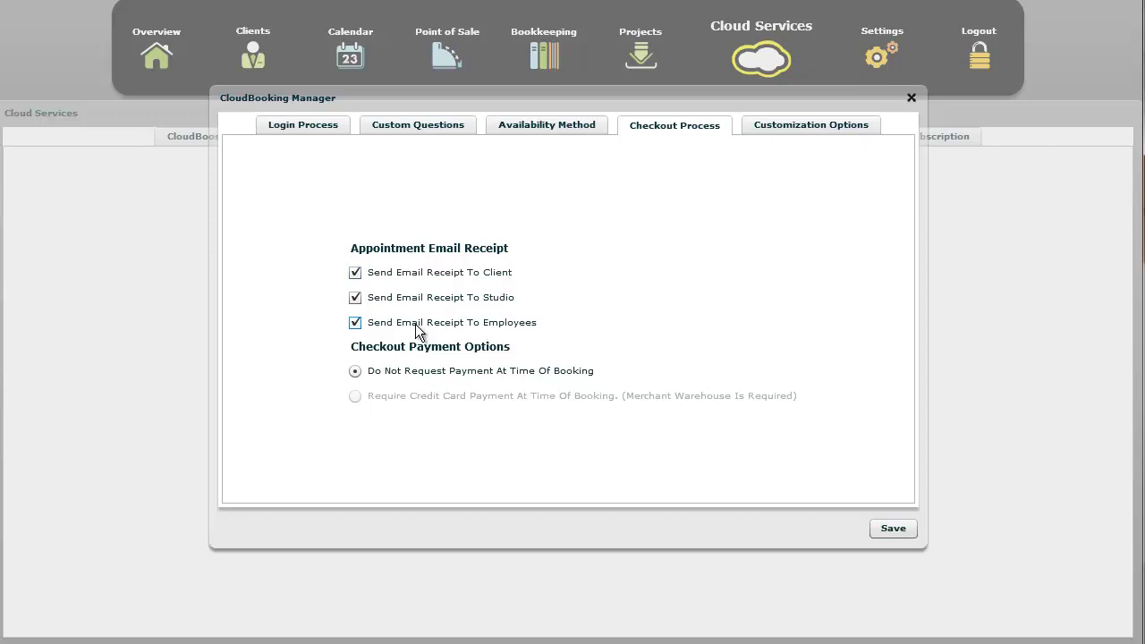
left_click(530, 125)
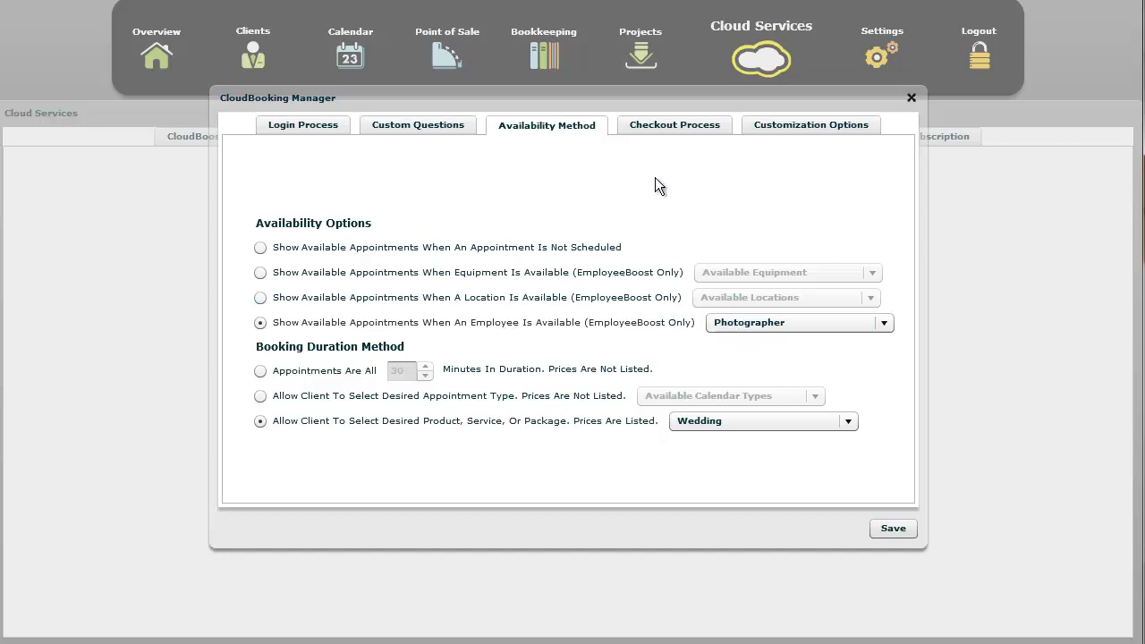
left_click(663, 131)
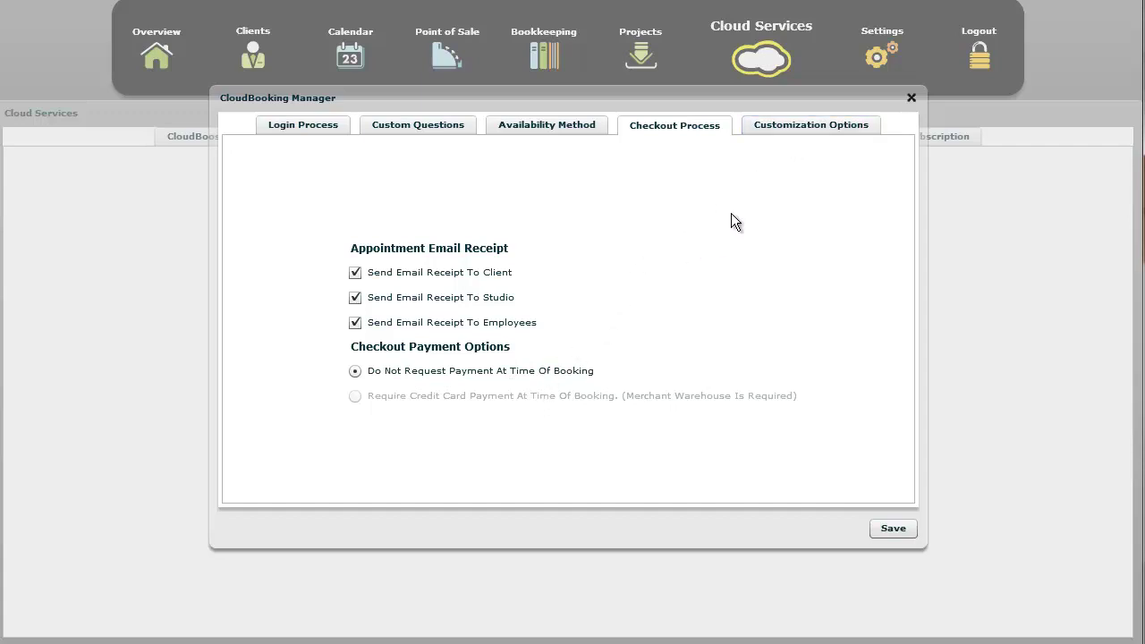
Try limiting the customization options to 1 available appointment per day, and turn the daily limit off again.
left_click(781, 128)
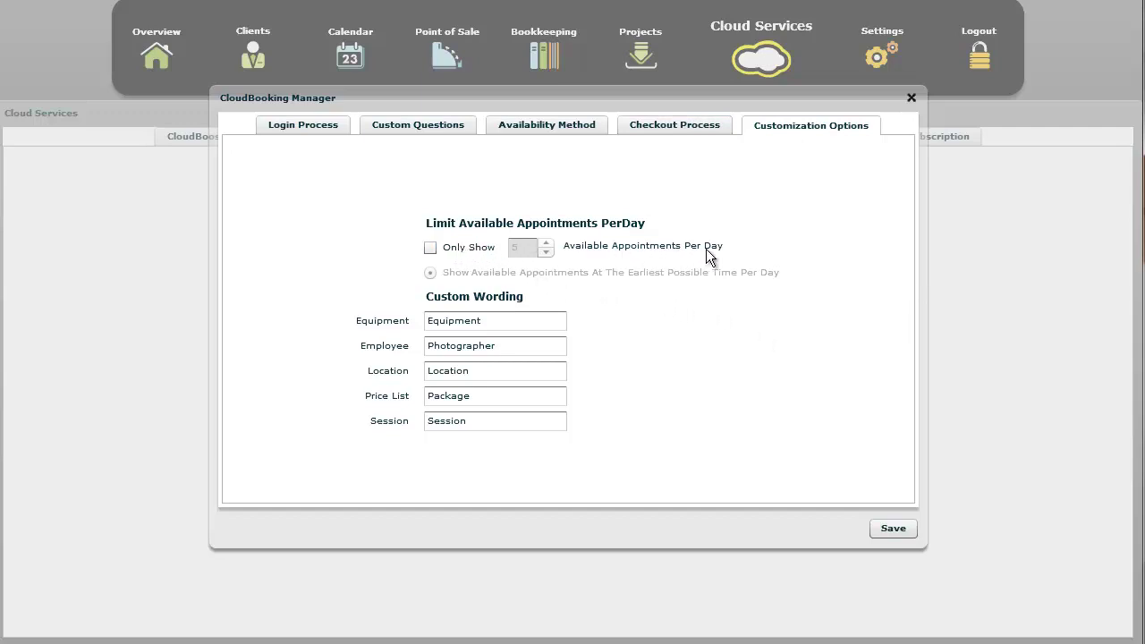
left_click(430, 249)
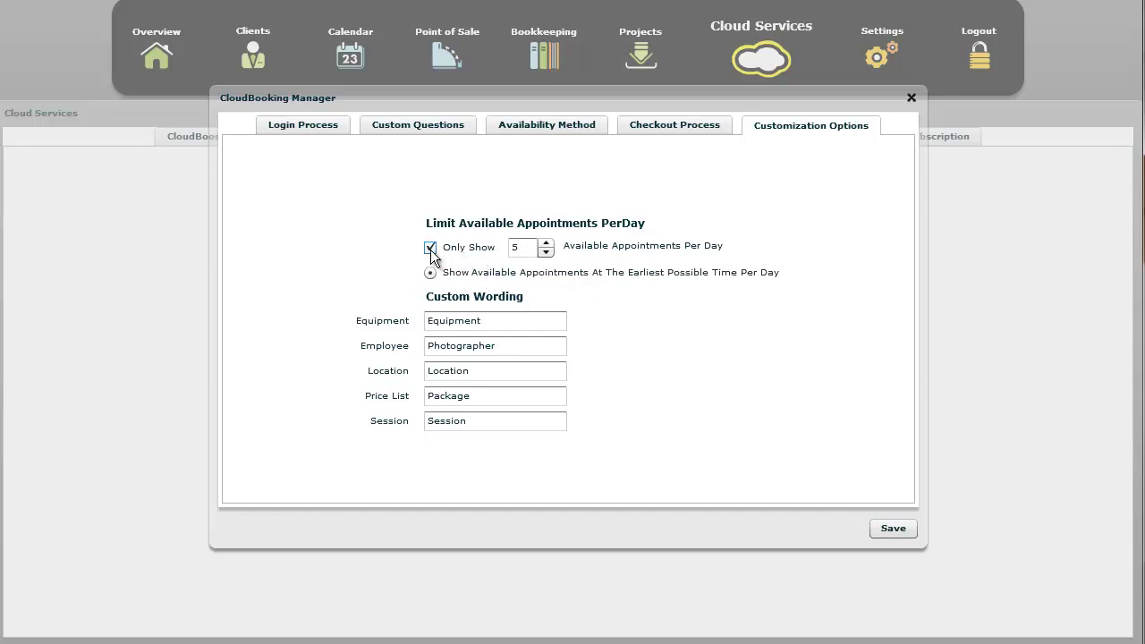
left_click(430, 248)
left_click(431, 248)
left_click(546, 253)
left_click(546, 253)
left_click(546, 253)
left_click(546, 253)
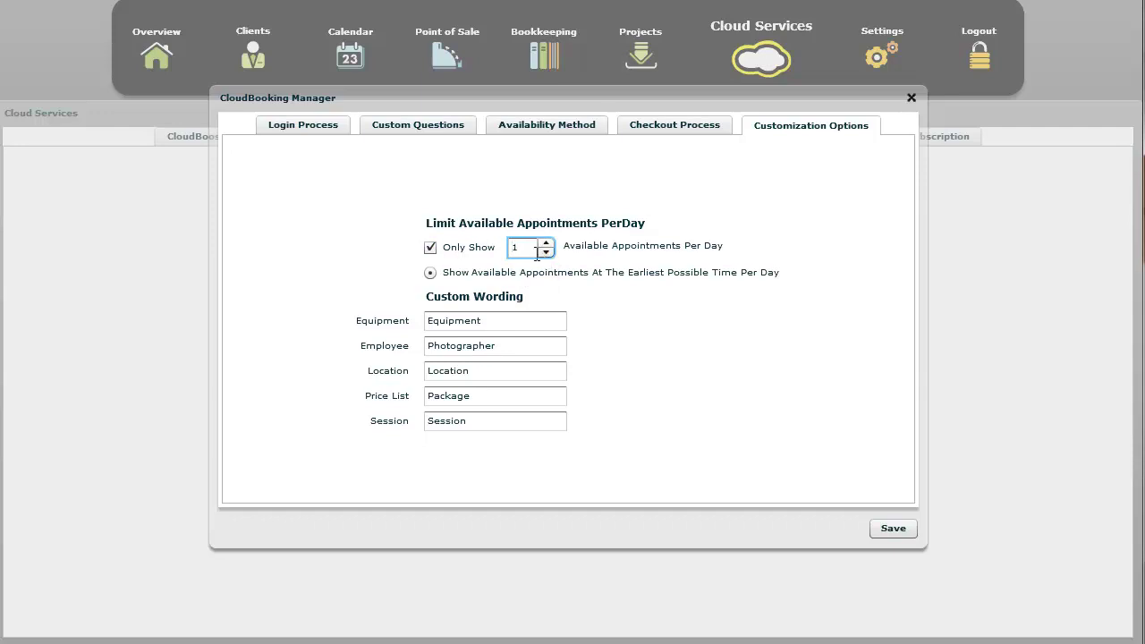
left_click(431, 251)
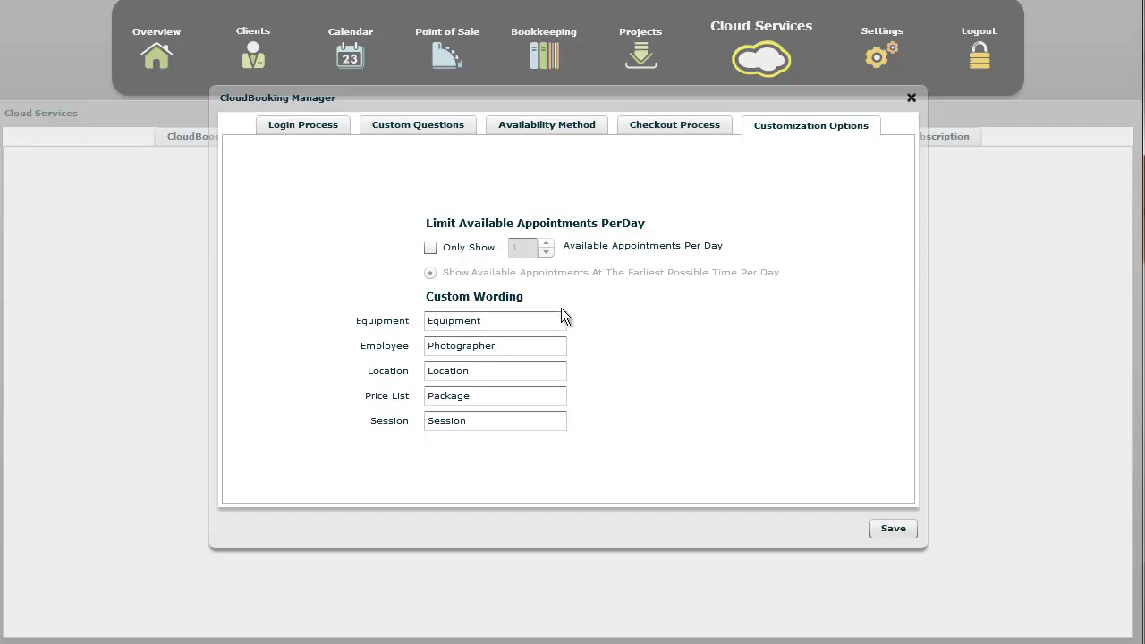
Examine the custom wording fields for equipment, employee, location, price list and session, focusing on the employee wording.
left_click(524, 322)
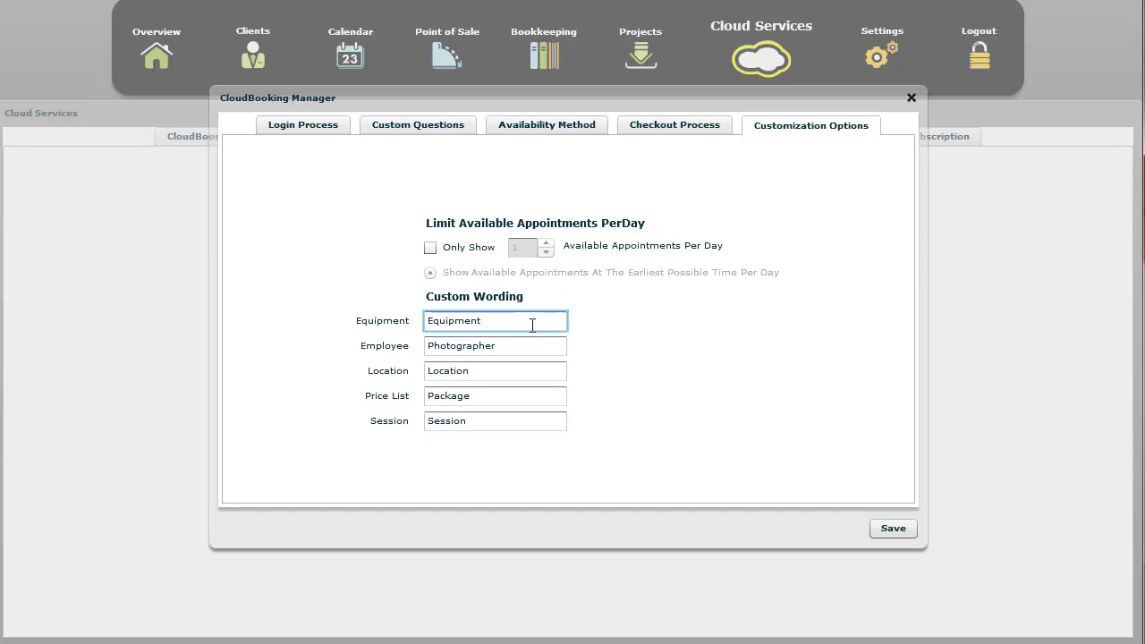
left_click(529, 348)
left_click(527, 370)
left_click(521, 397)
left_click(517, 421)
left_click(512, 348)
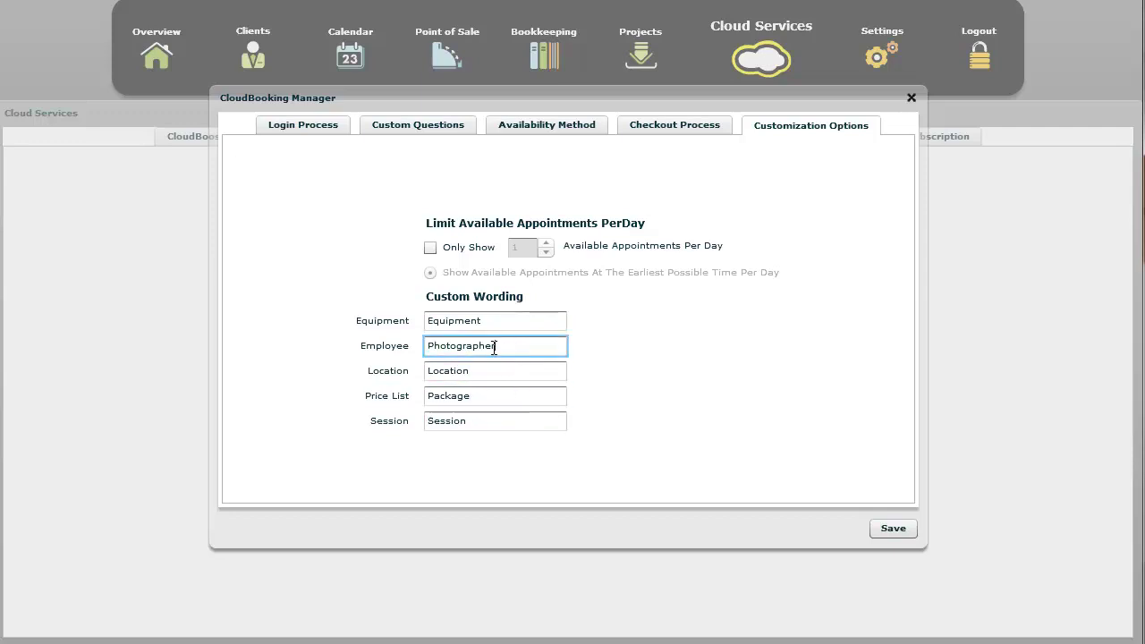
double_click(470, 348)
left_click(506, 348)
left_click_drag(506, 348, 439, 348)
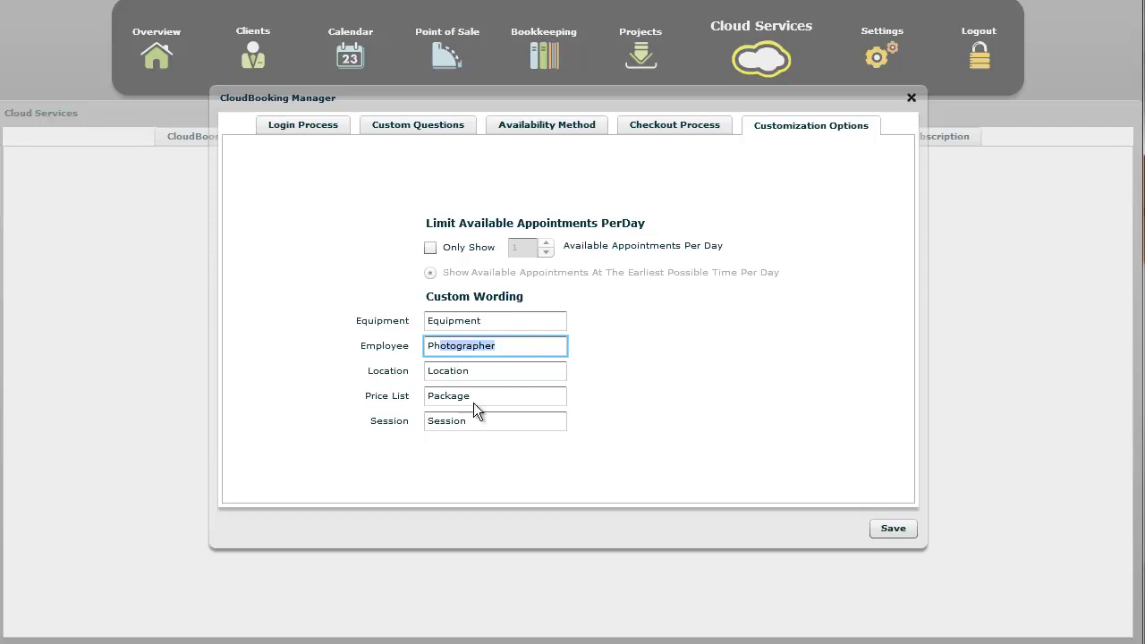
left_click(504, 351)
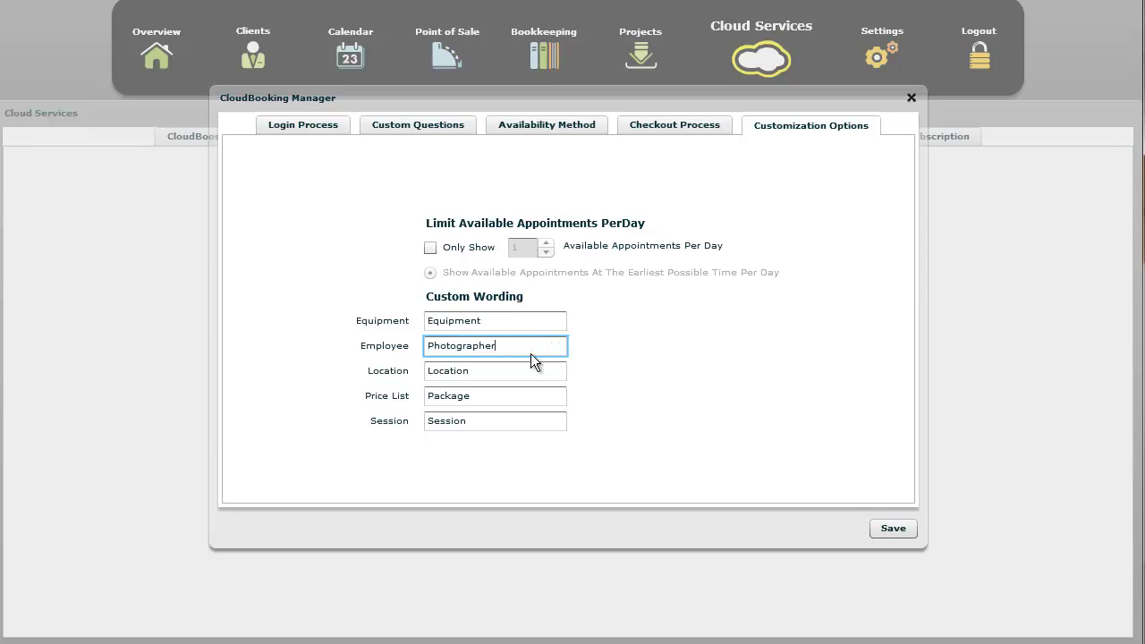
left_click(603, 334)
Leave the CloudBooking settings without saving, and check the weekly business hours in the general settings before returning to the CloudBooking options.
left_click(598, 128)
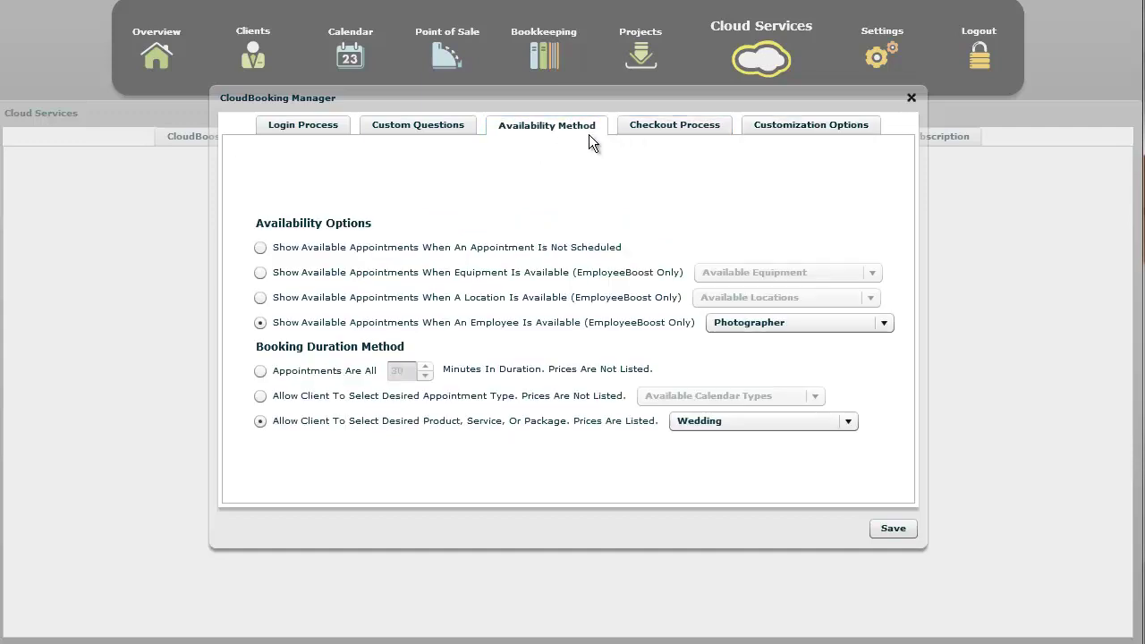
left_click(913, 99)
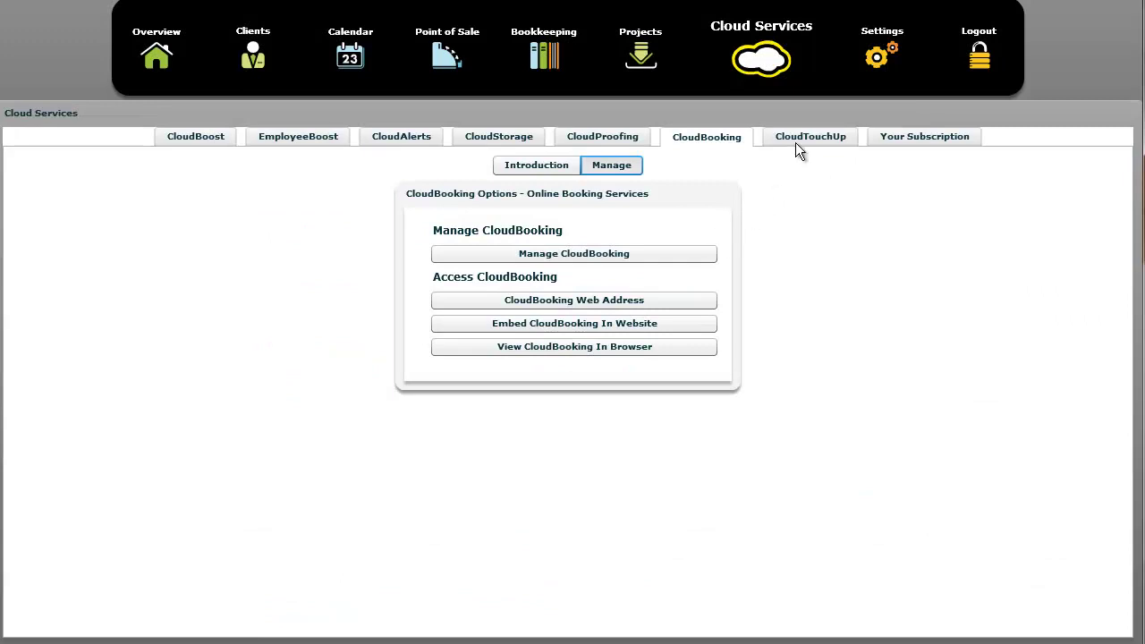
left_click(875, 65)
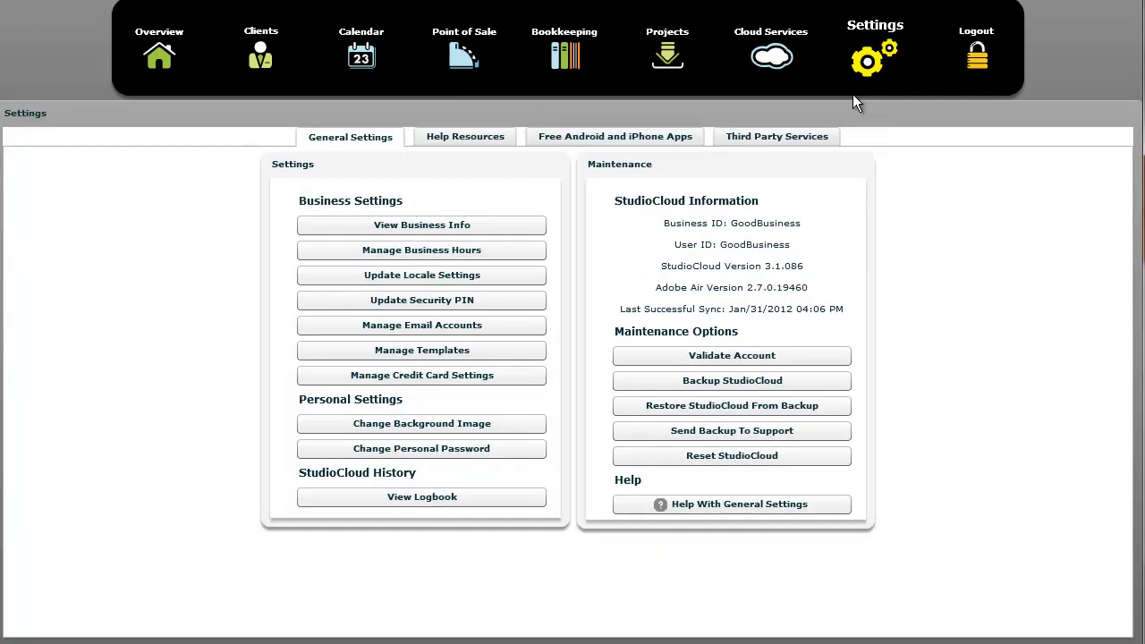
left_click(514, 250)
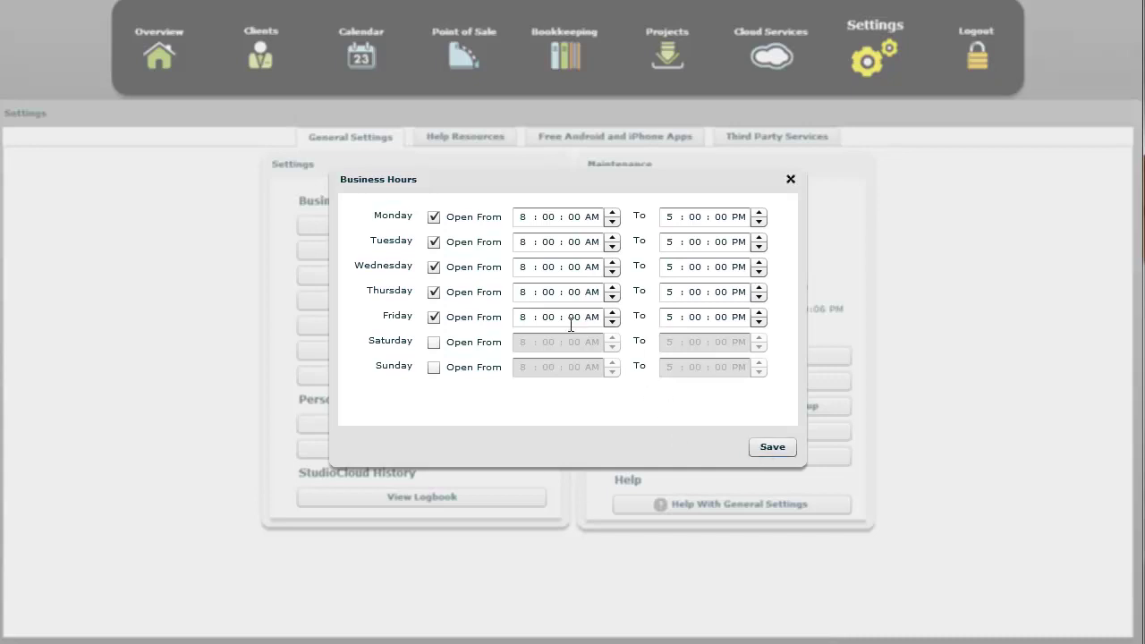
left_click(791, 179)
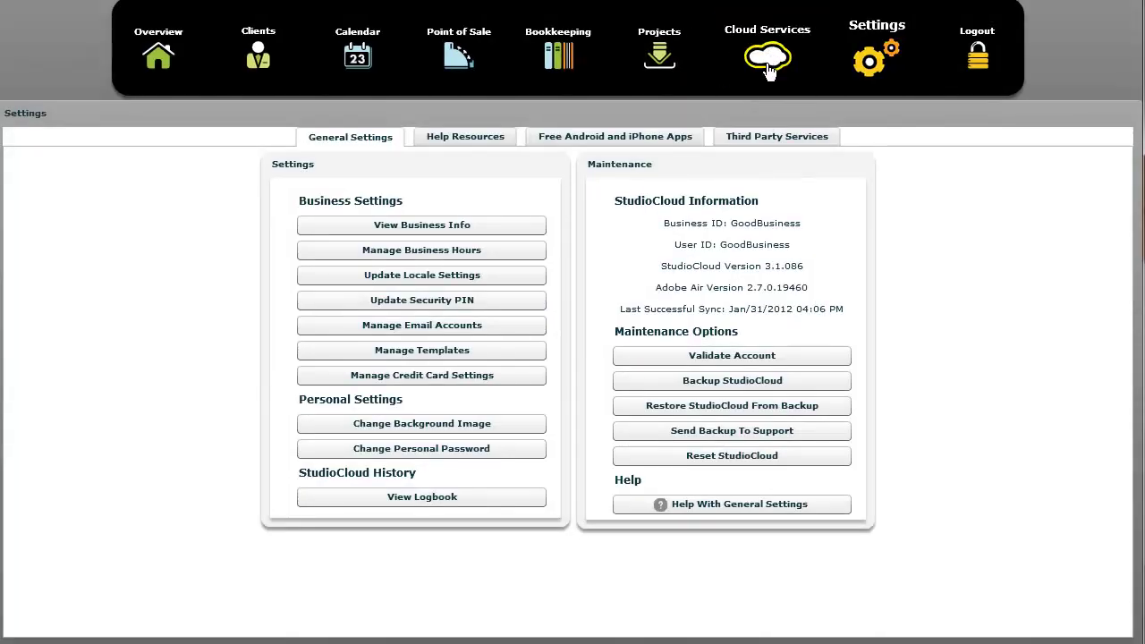
left_click(761, 67)
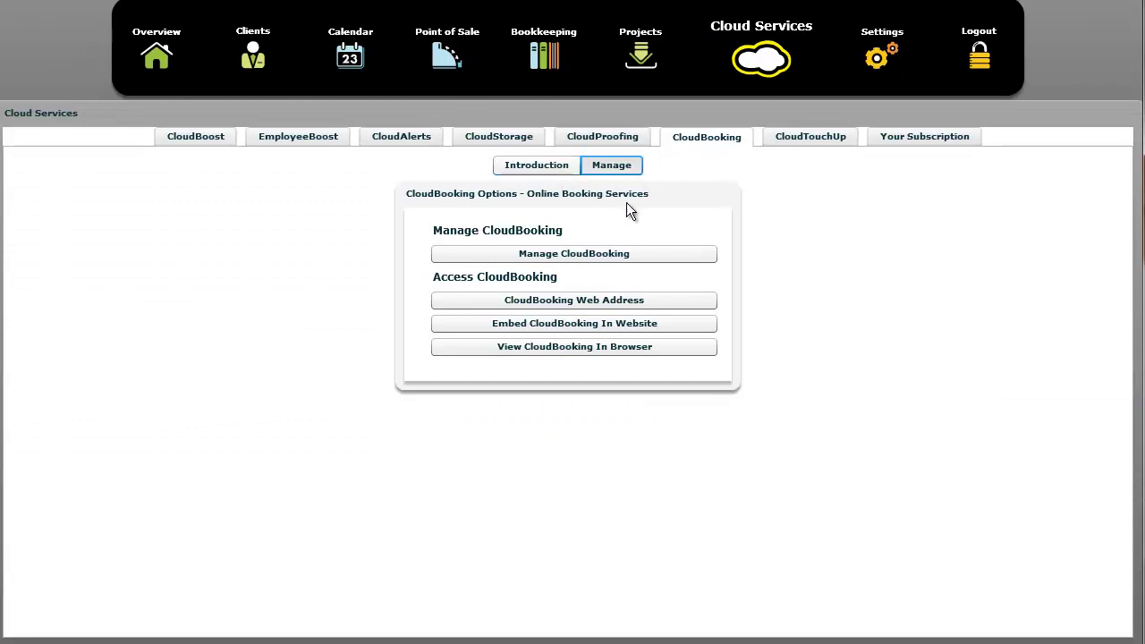